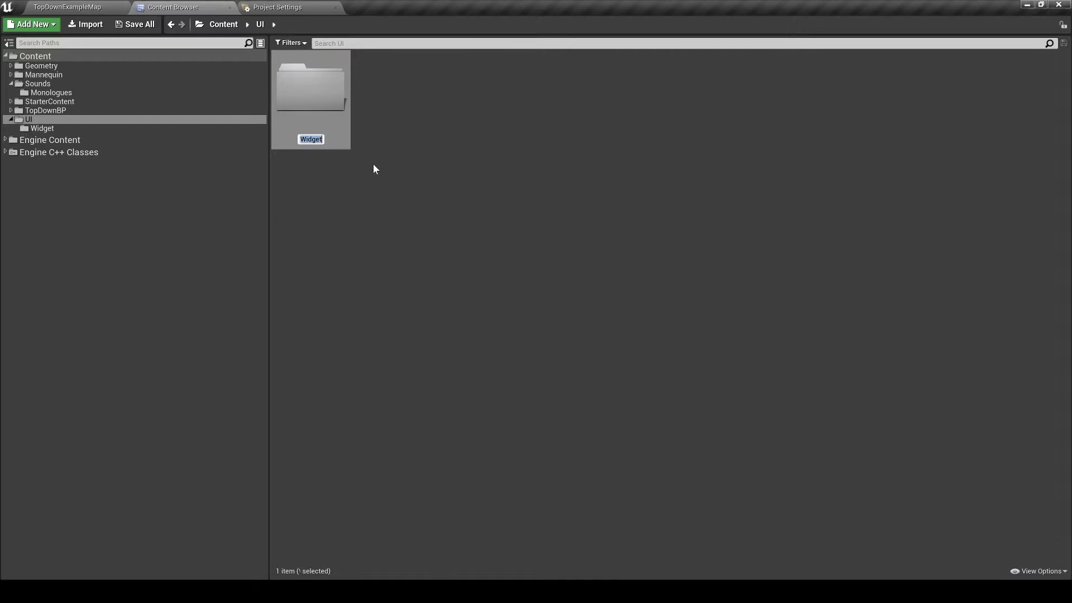
- Name the new folder inside UI Widgets and open it
text(Widgets)
key(Return)
key(Return)
- Create a Widget Blueprint named WB_Dialogue in the Widgets folder and open it docked beside the other editor tabs
right_click(373, 163)
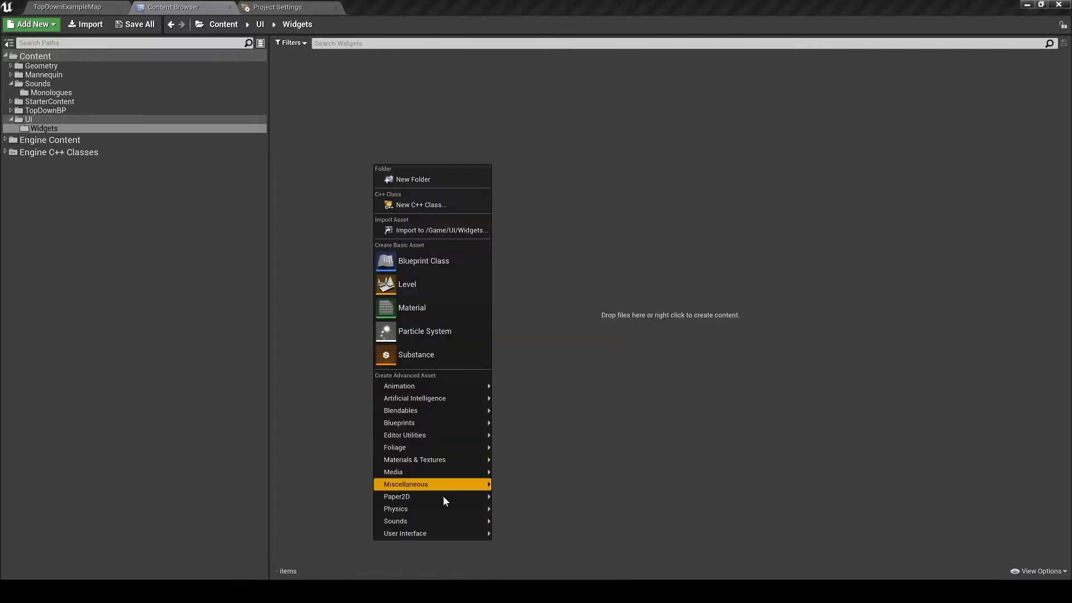
mouse_move(443, 532)
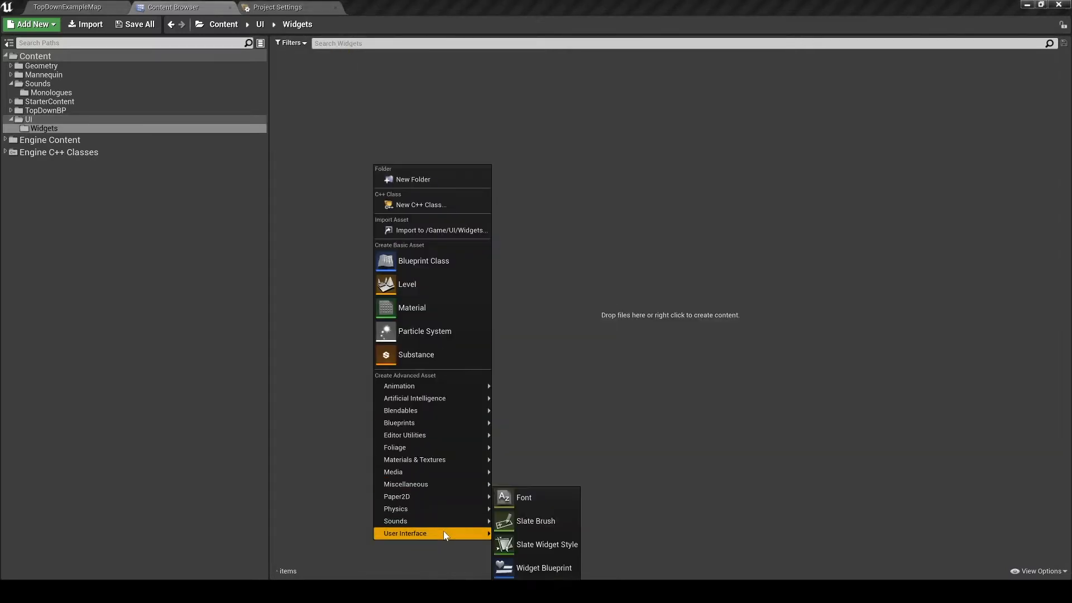
click(538, 566)
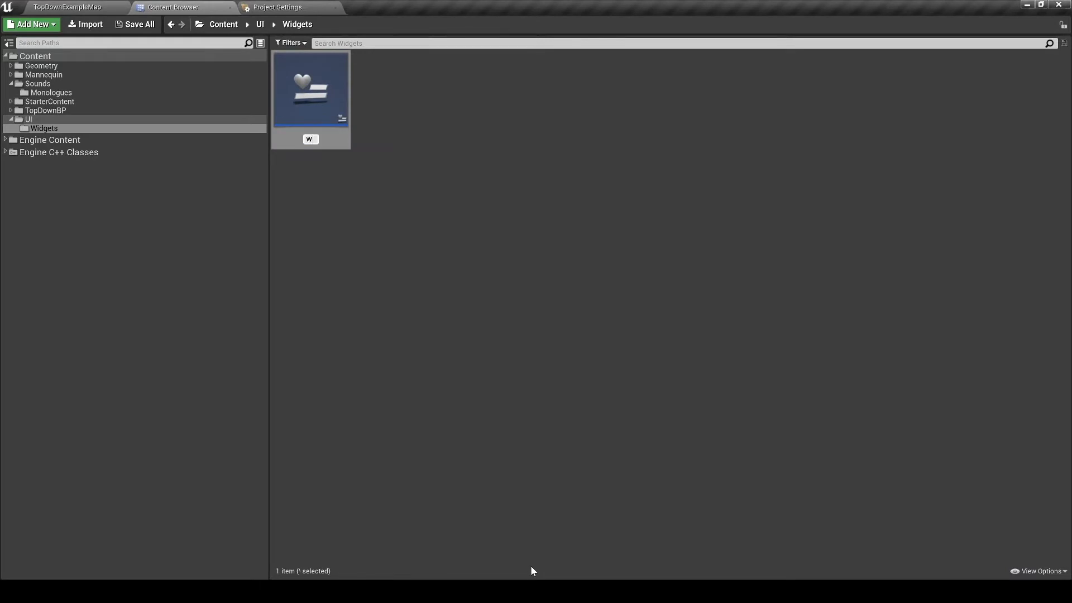
text(W)
key(BackSpace)
text(BW)
key(BackSpace)
text(W)
key(Return)
key(Return)
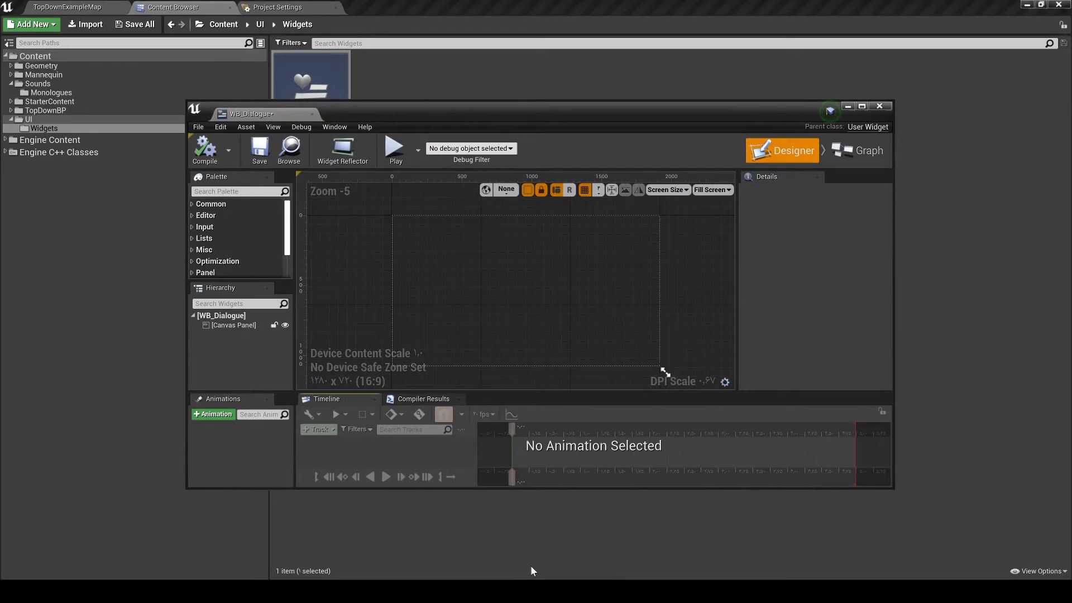
drag(252, 114, 379, 7)
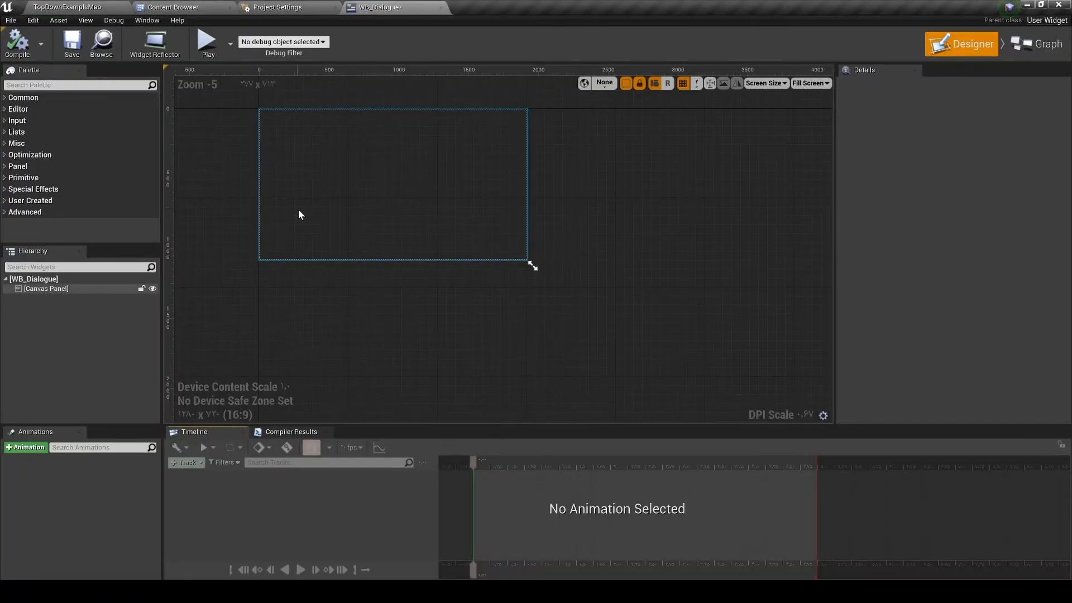
- Place an Overlay near the bottom edge of the canvas and stretch it downward into a taller box
scroll(334, 251, up, 5)
scroll(404, 258, down, 5)
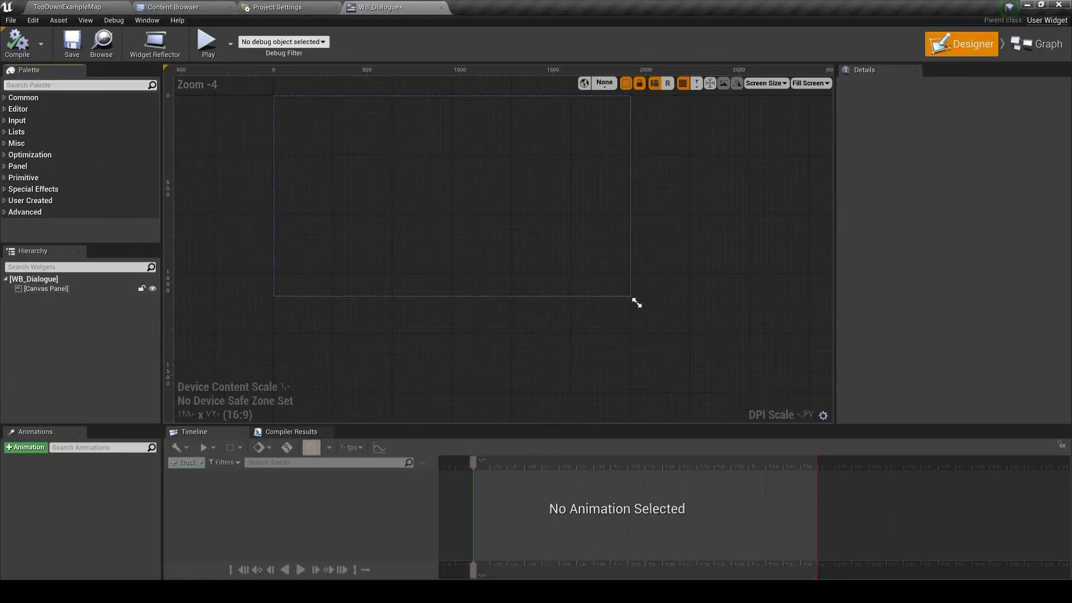
text(over)
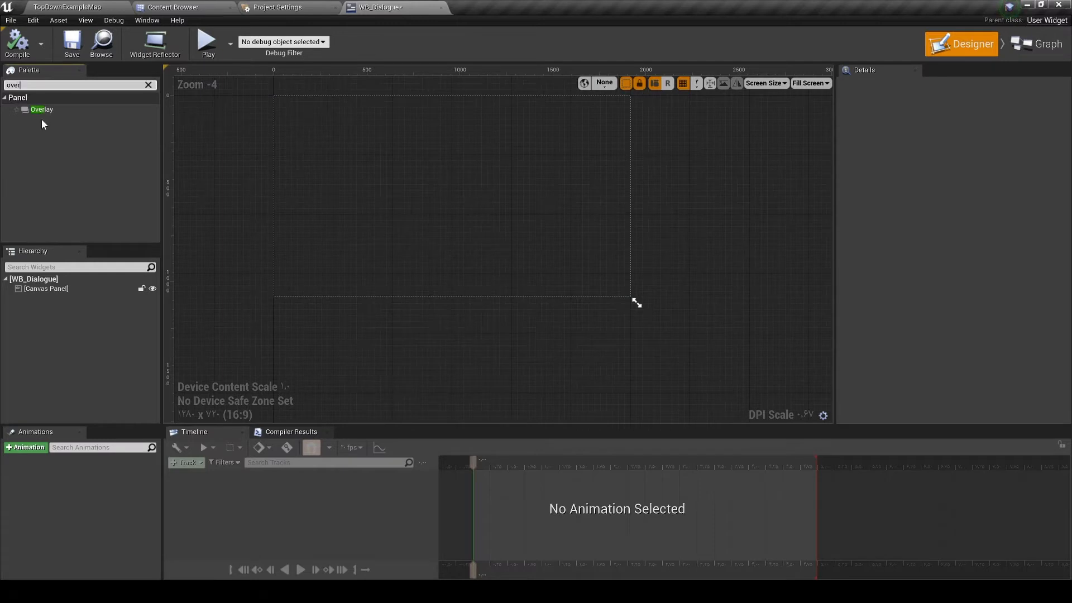
drag(42, 109, 427, 257)
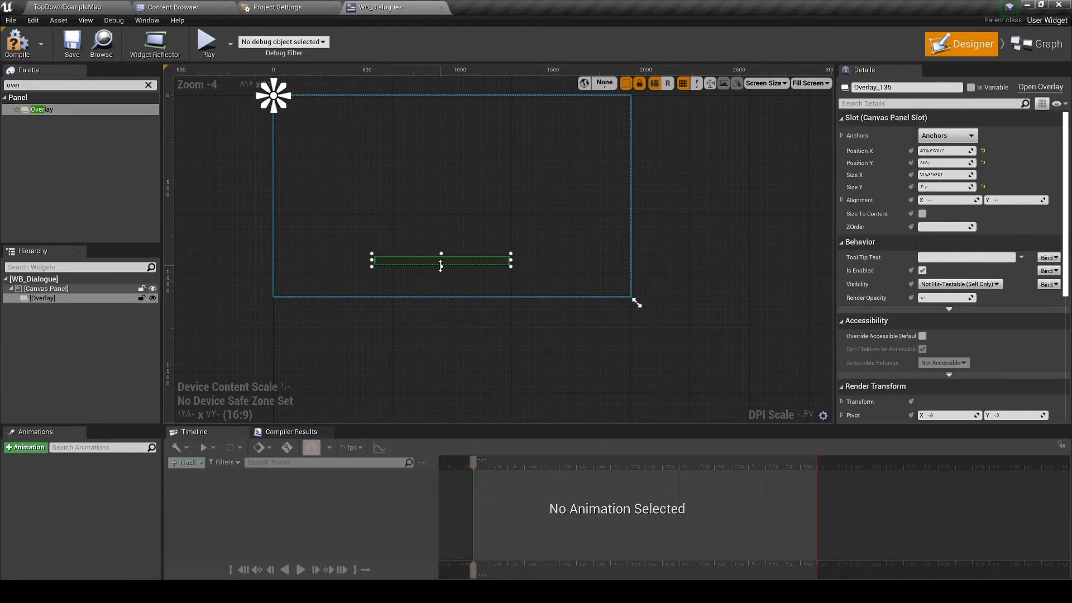
drag(445, 267, 445, 285)
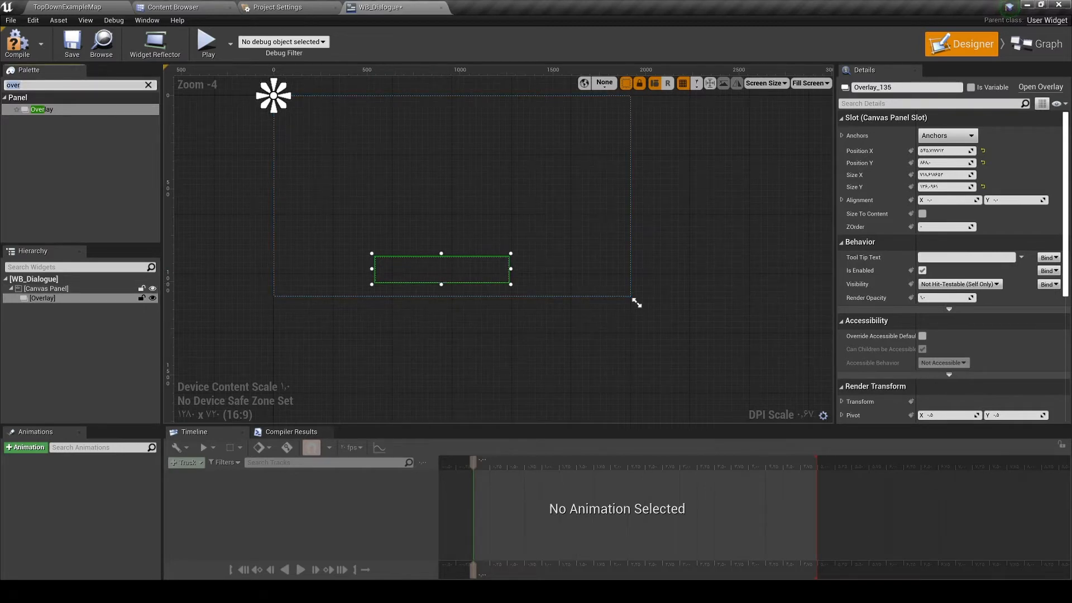
- Find the Horizontal Box in the palette and nest it inside the Overlay
key(BackSpace)
key(BackSpace)
key(BackSpace)
key(BackSpace)
text(hor)
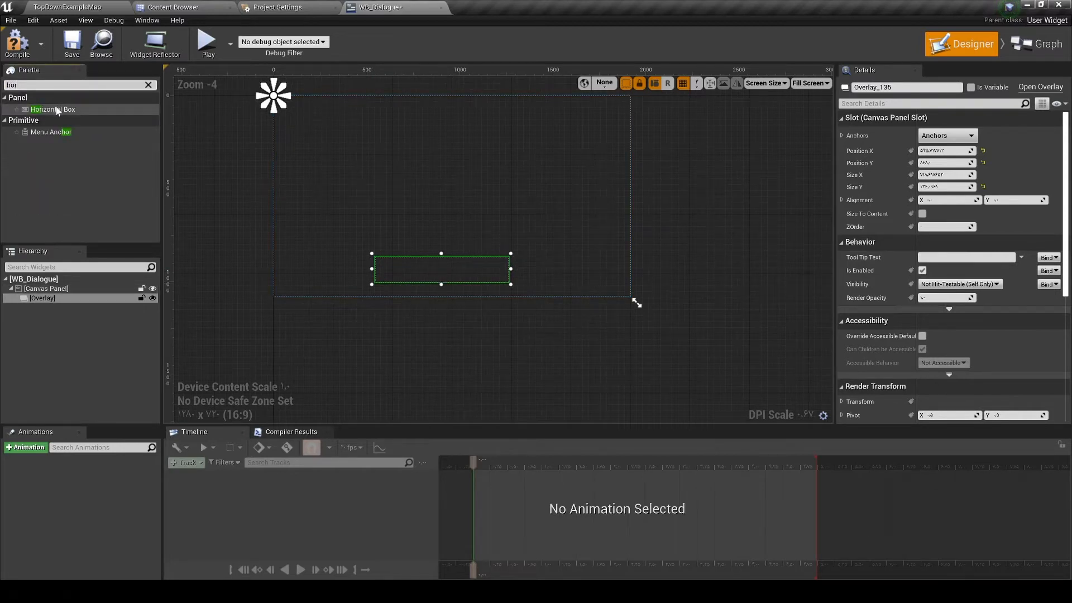
drag(53, 110, 39, 299)
- Add a Text widget to the Horizontal Box, set its text to "speaker" and name it Speaker as a variable
key(BackSpace)
key(BackSpace)
key(BackSpace)
text(text)
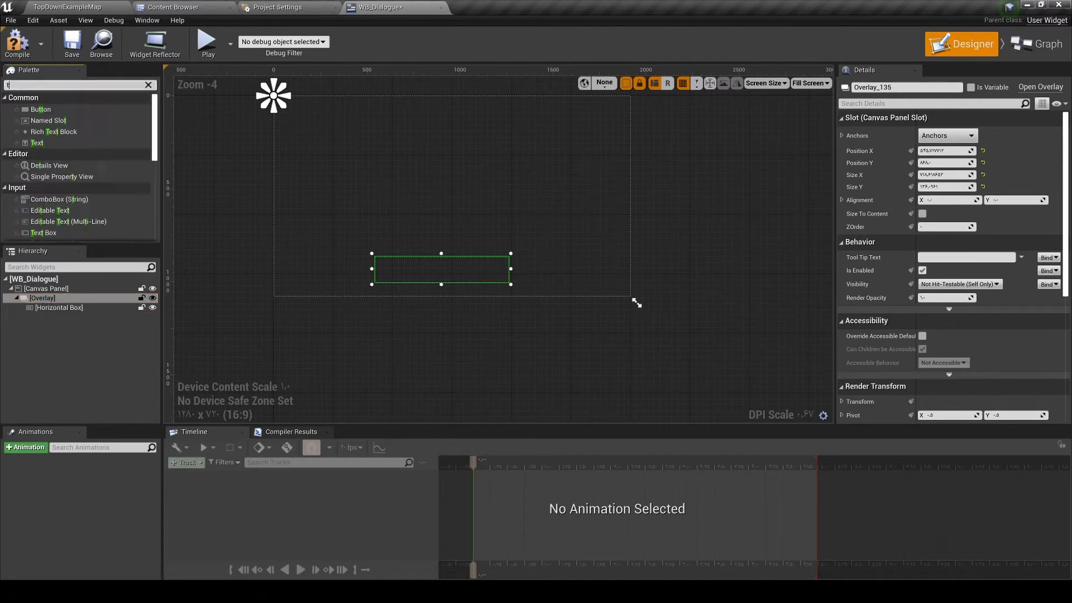
drag(37, 120, 63, 307)
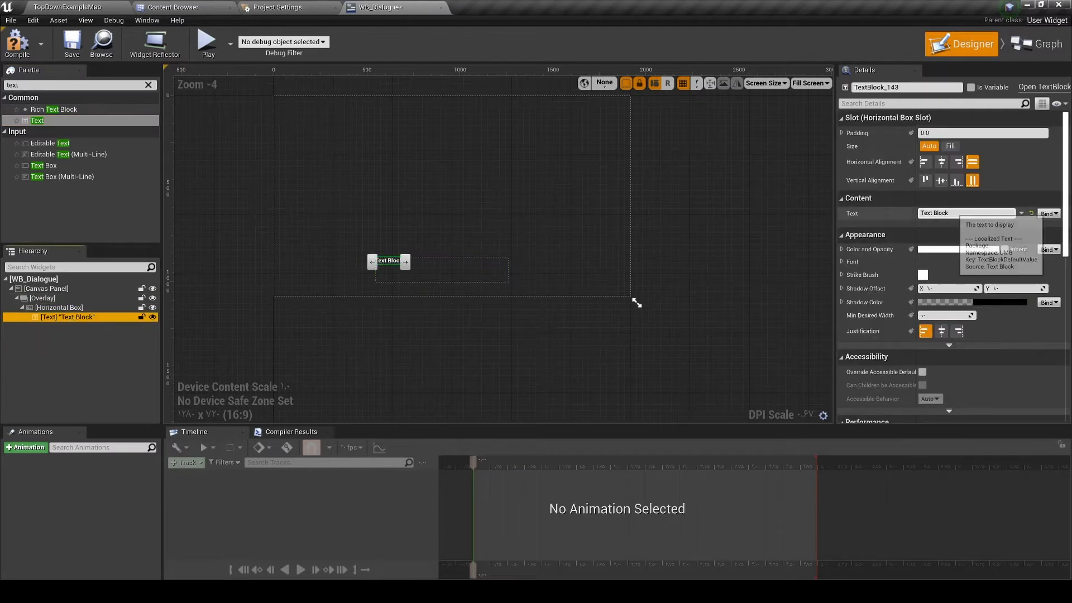
click(962, 213)
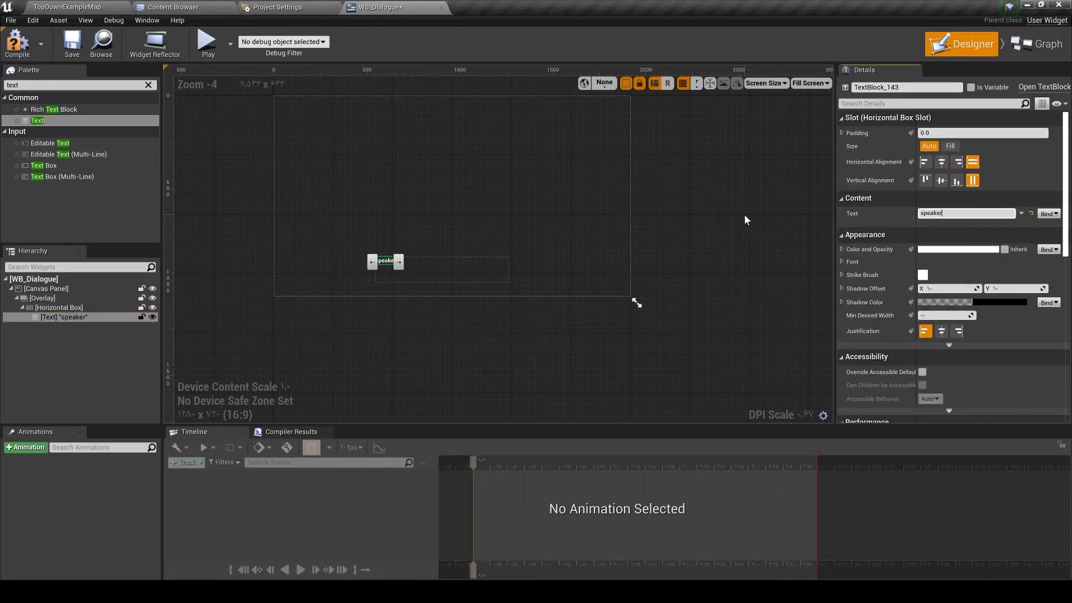
key(Return)
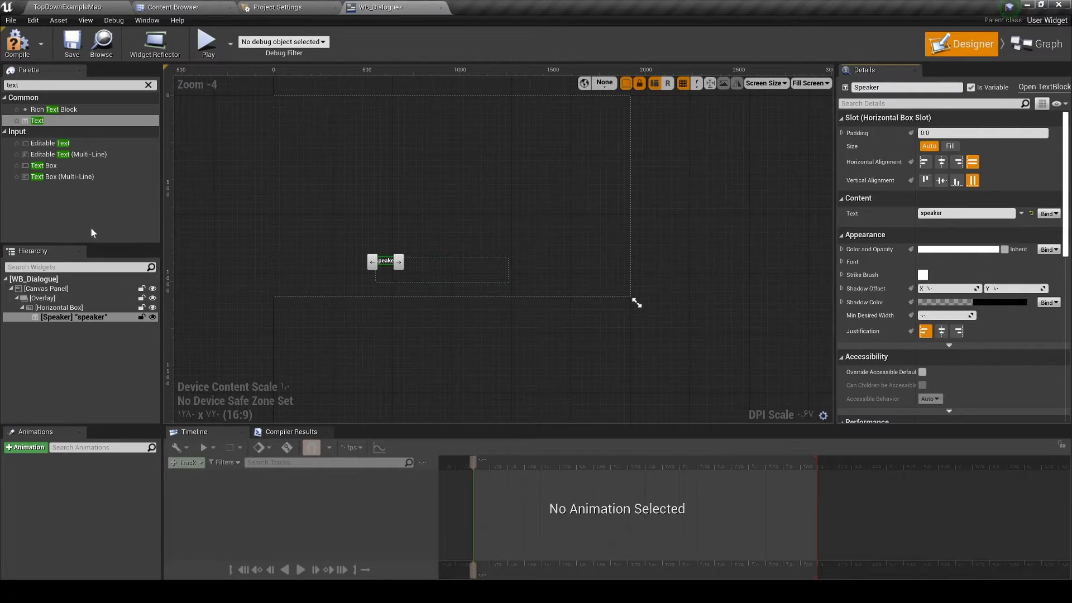
- Add a second Text widget after Speaker in the Horizontal Box and set its text to " : "
drag(45, 123, 65, 330)
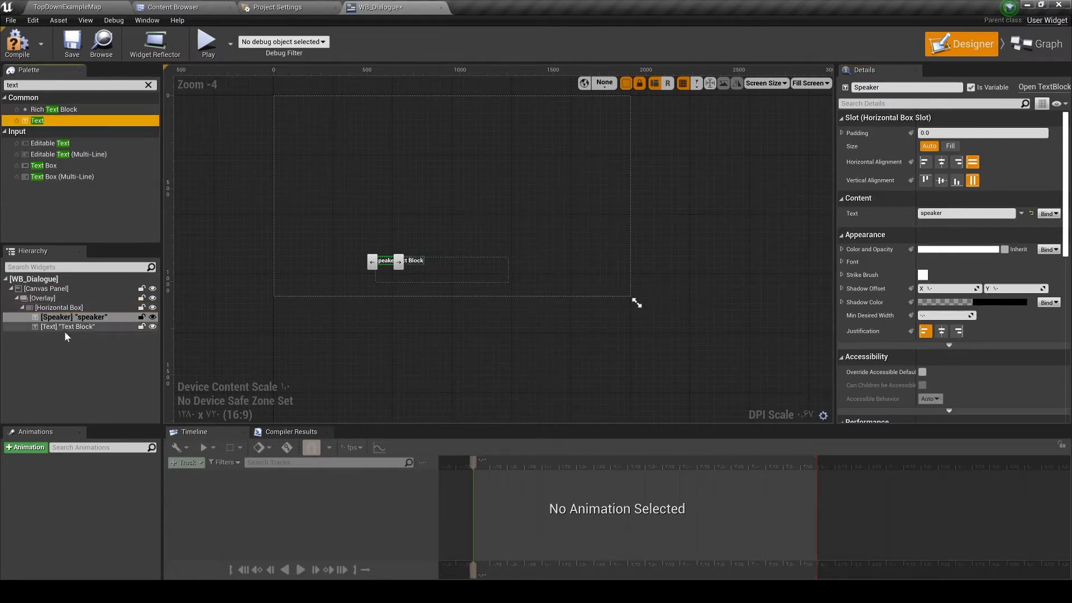
click(949, 213)
text(-)
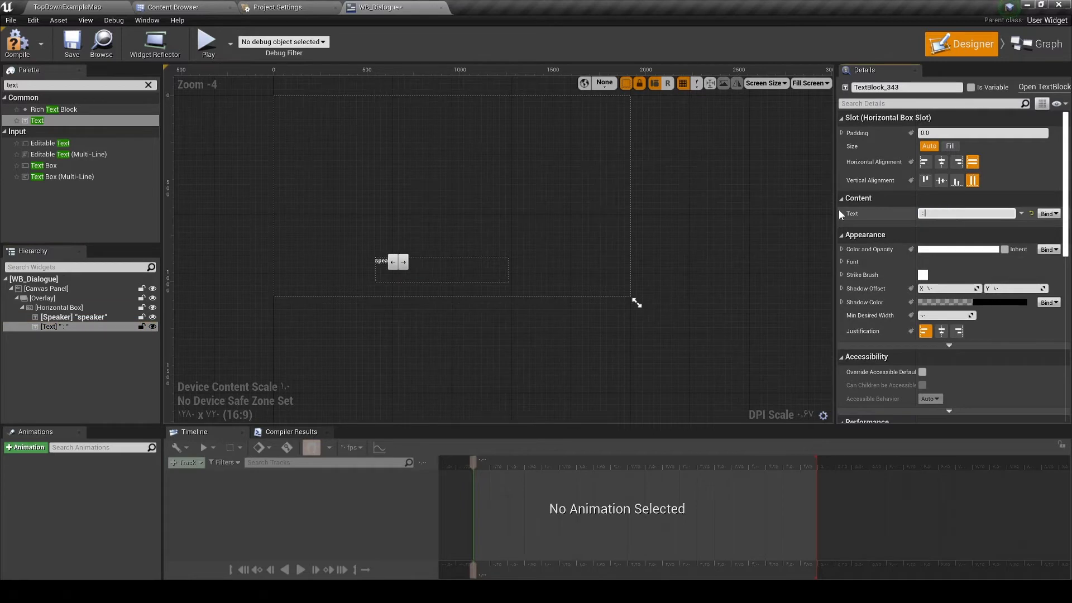
- Add a third Text widget at the end of the Horizontal Box and set its text to "Subtitle"
click(48, 124)
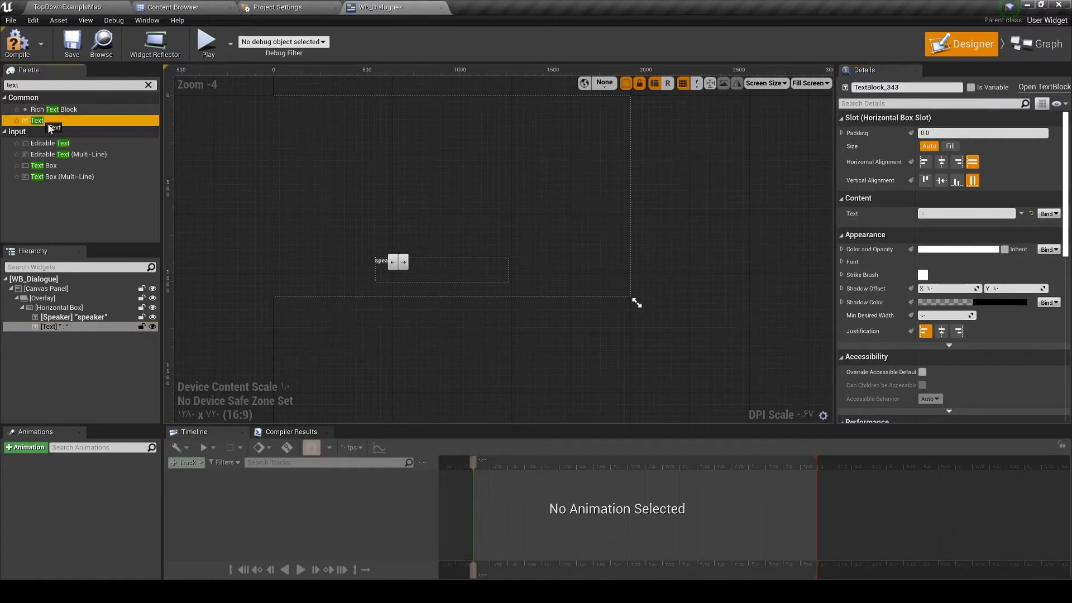
drag(50, 128, 72, 332)
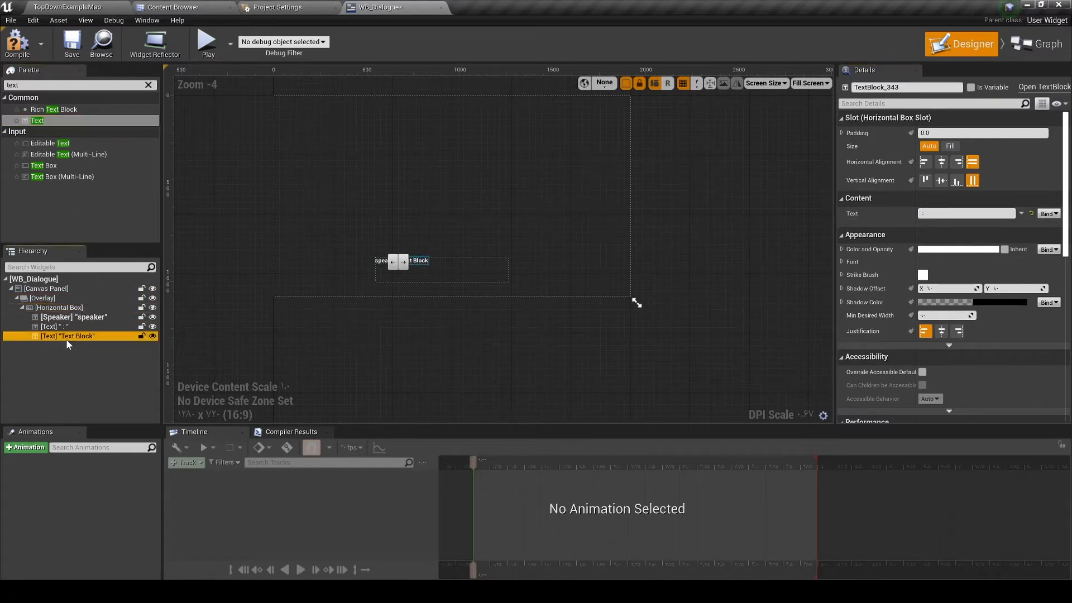
click(921, 213)
text(Subtitle)
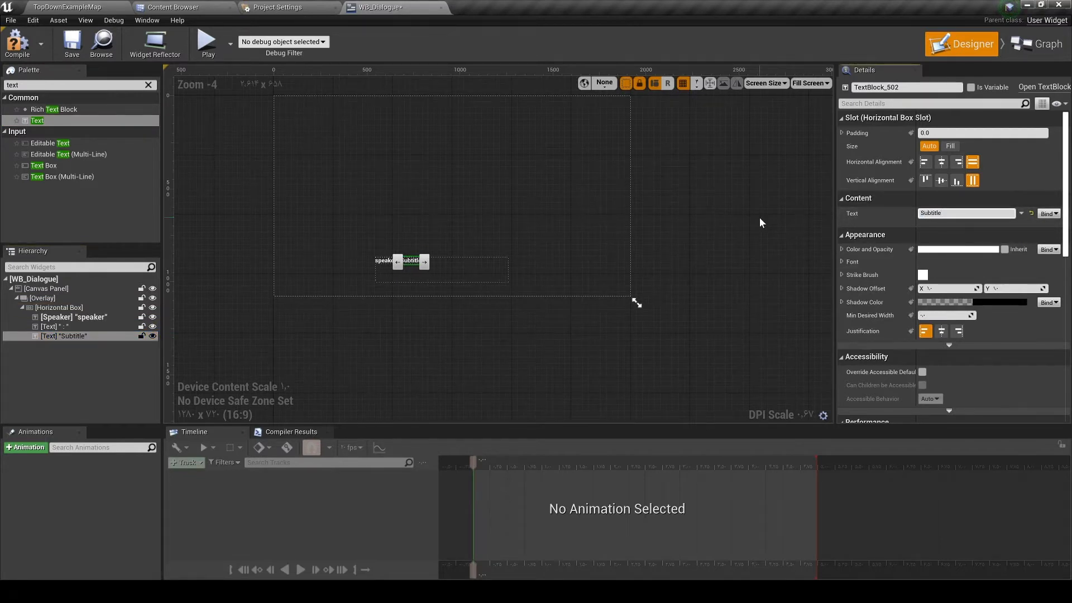
click(455, 324)
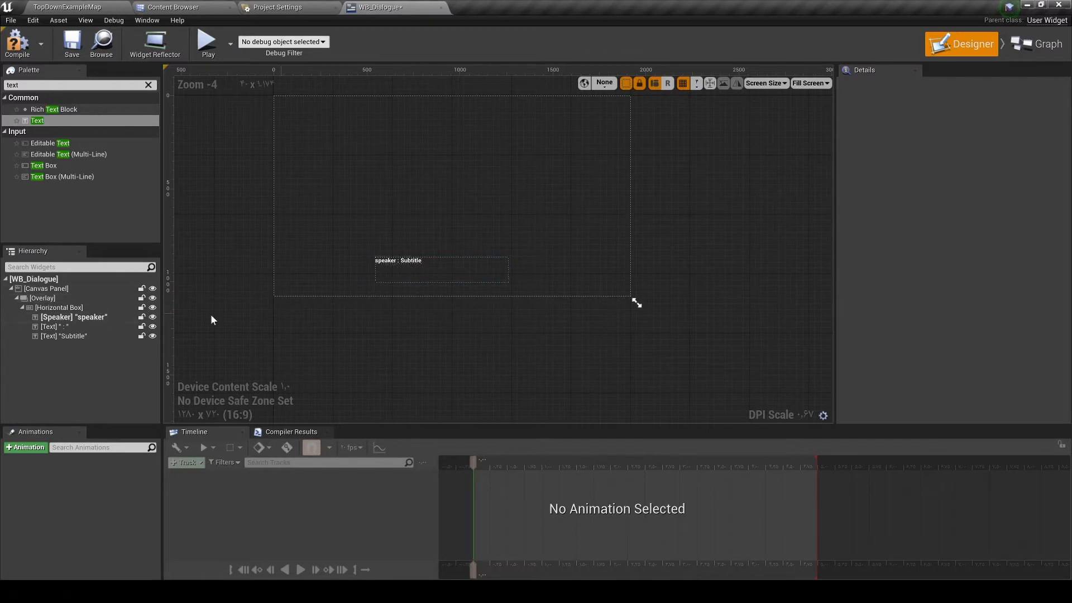
- Anchor the Overlay to the bottom centre of the canvas
click(39, 308)
click(42, 298)
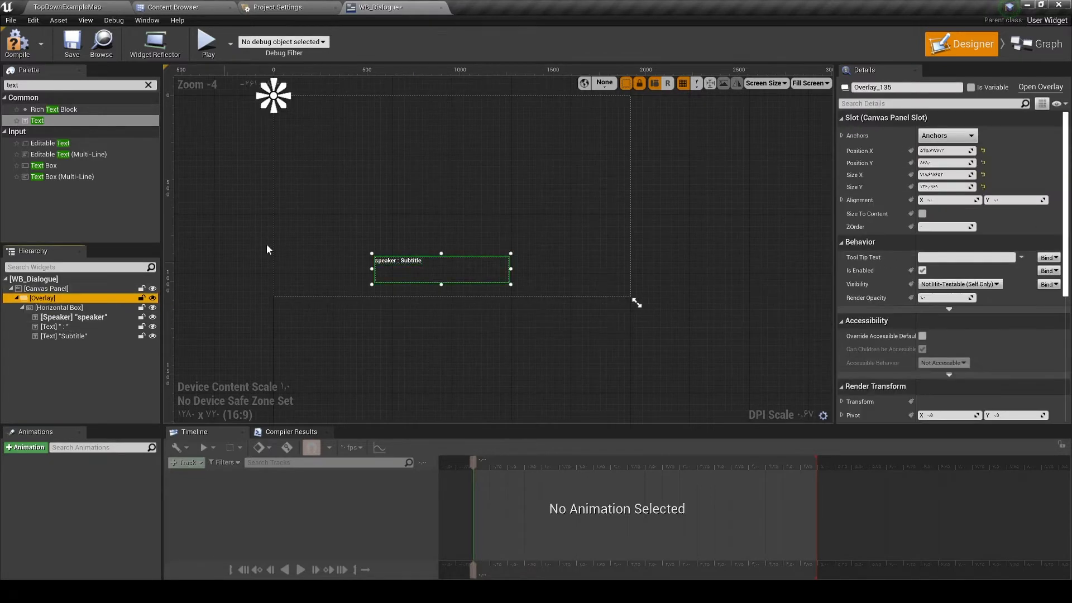
click(948, 136)
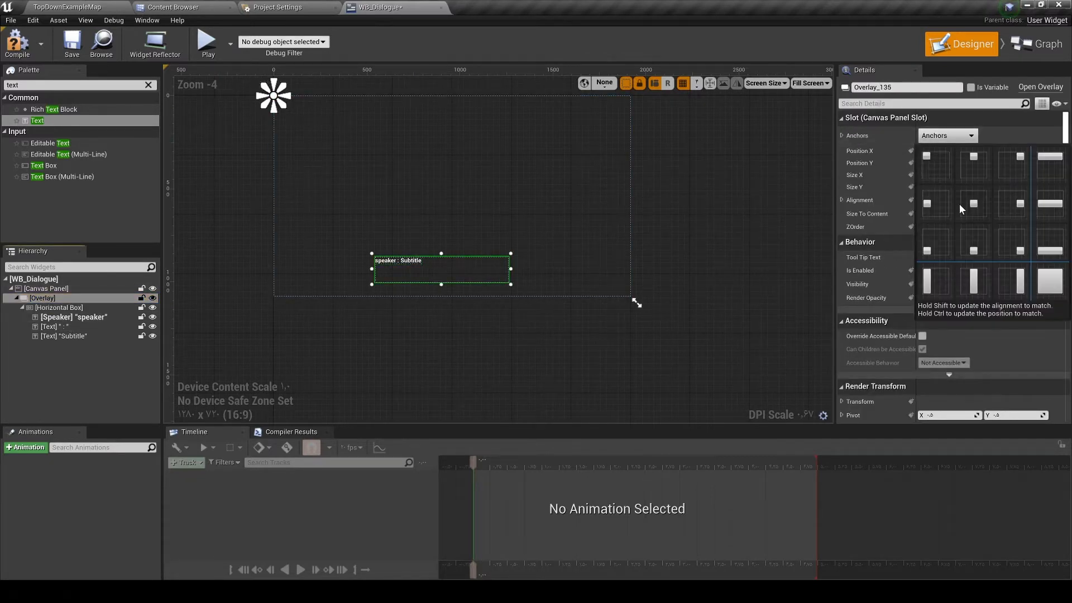
click(958, 203)
- Centre the Horizontal Box both horizontally and vertically within the Overlay
click(61, 307)
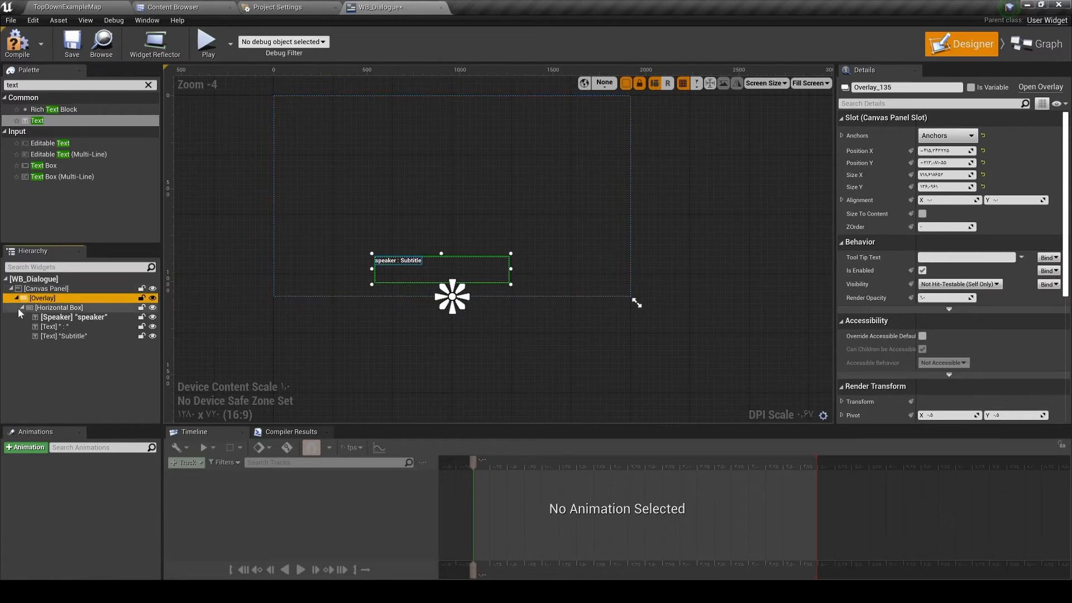
click(942, 148)
click(941, 166)
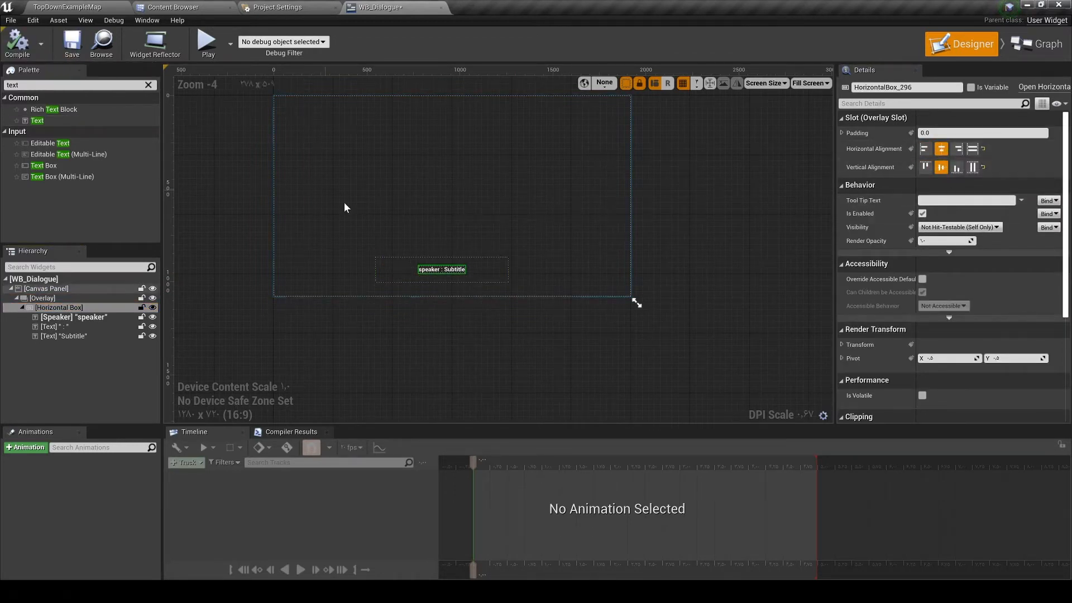
- Enable Size To Content on the Overlay and reapply the bottom-centre anchor with matching position and alignment
click(49, 298)
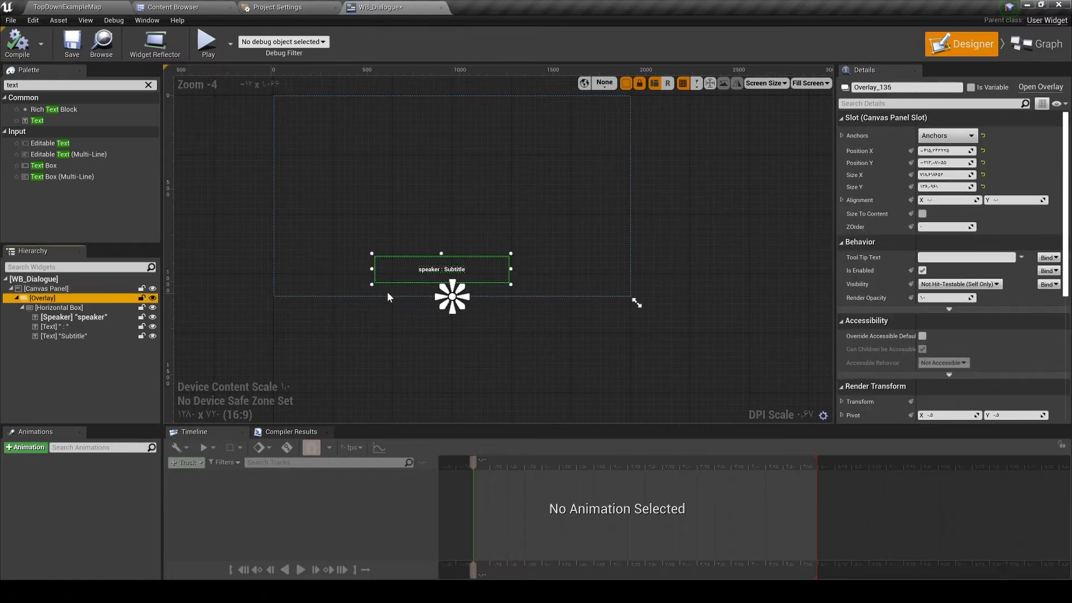
click(922, 213)
click(969, 135)
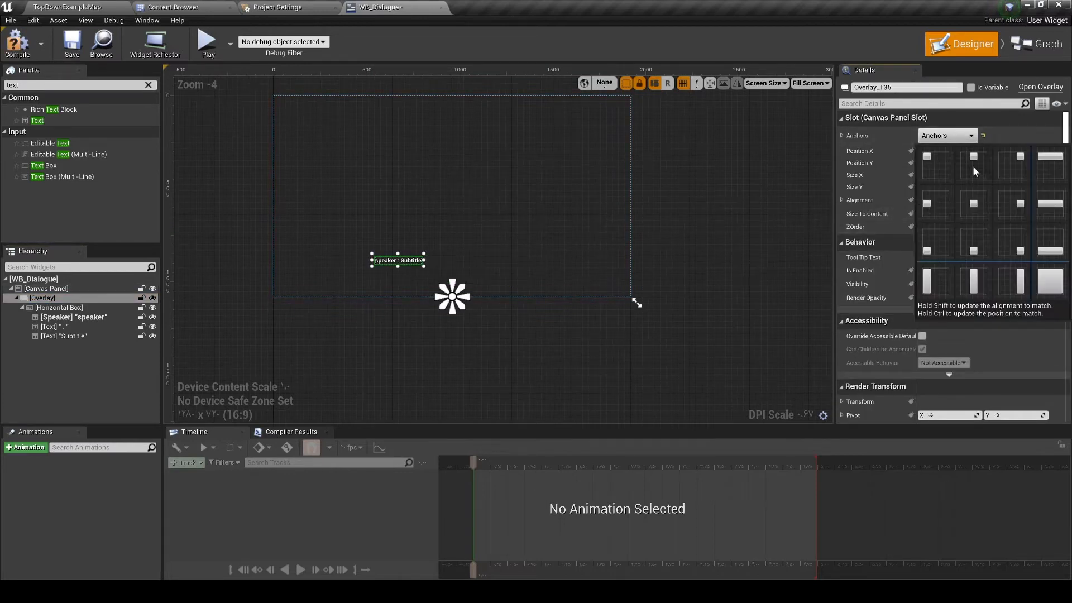
ctrl+click(977, 246)
click(952, 134)
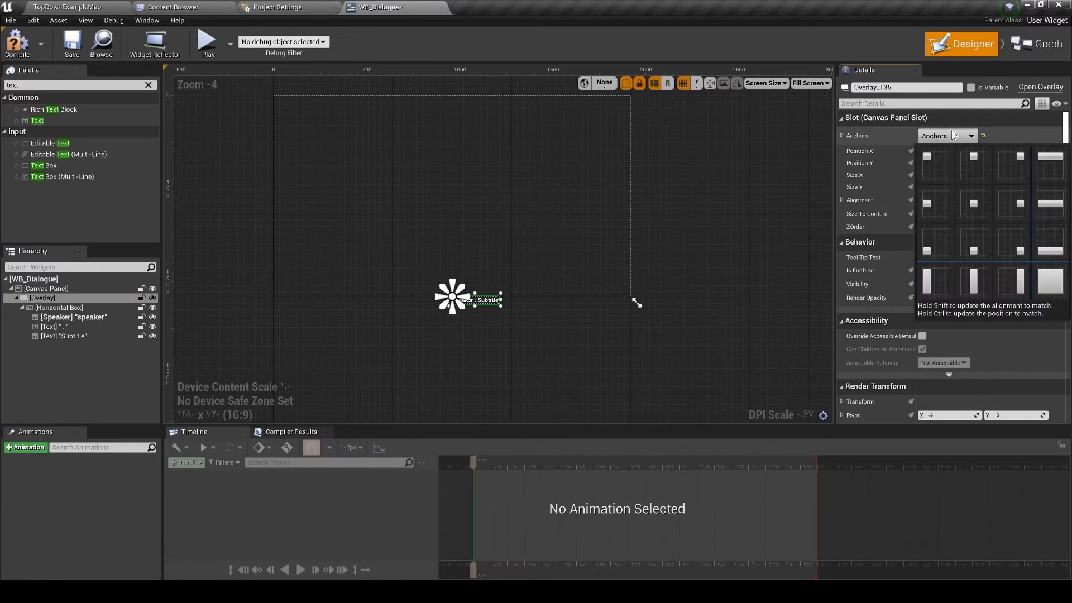
click(972, 241)
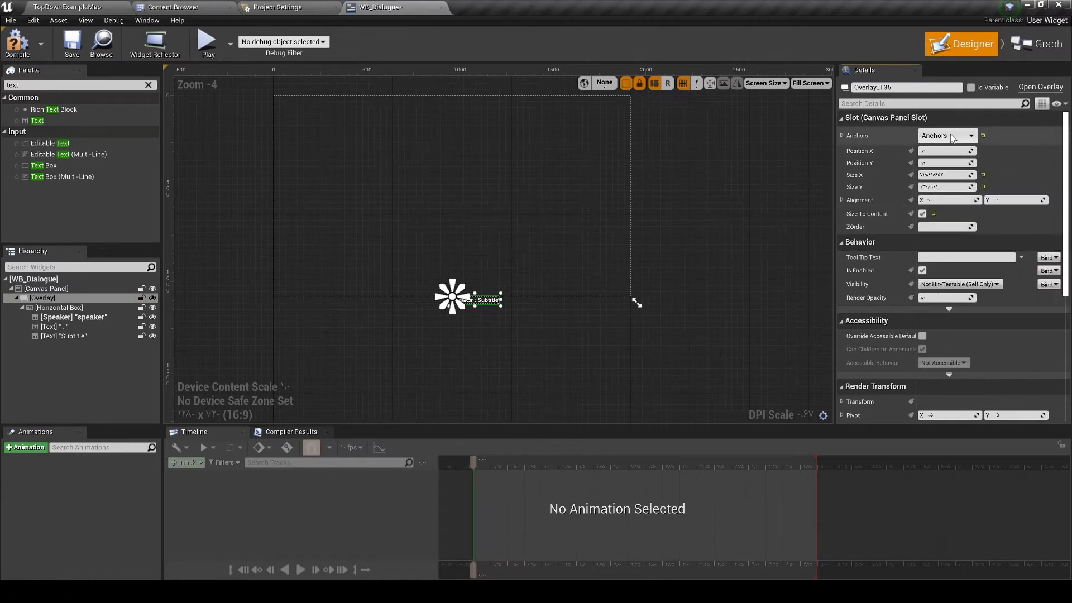
click(951, 135)
ctrl+shift+click(973, 244)
- Move the Overlay straight up so it sits slightly above the bottom edge of the canvas, and deselect it
scroll(479, 263, up, 5)
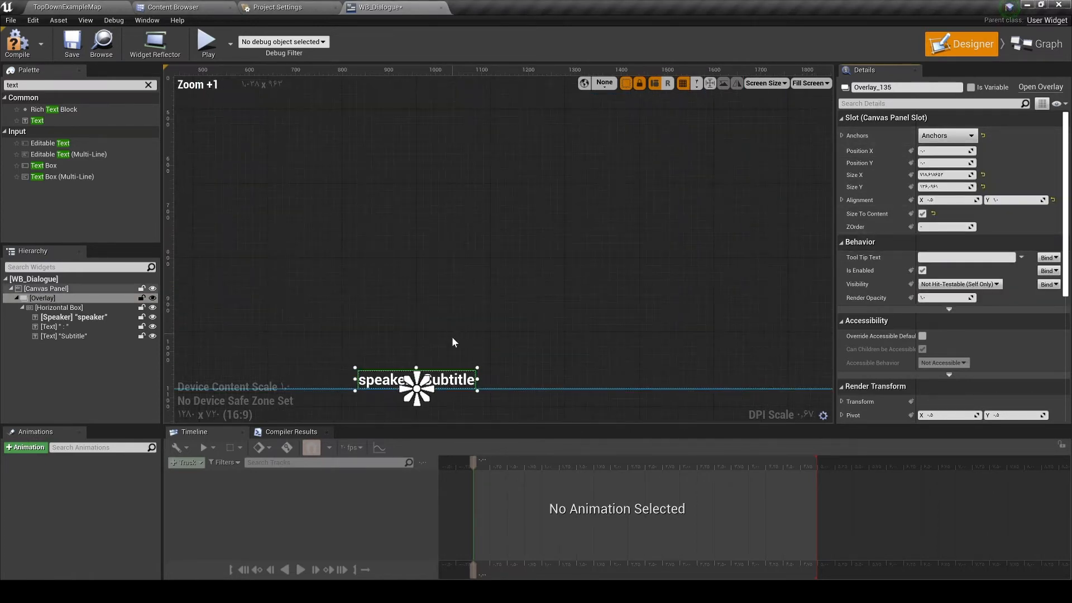
drag(442, 380, 448, 318)
scroll(440, 304, down, 4)
click(475, 374)
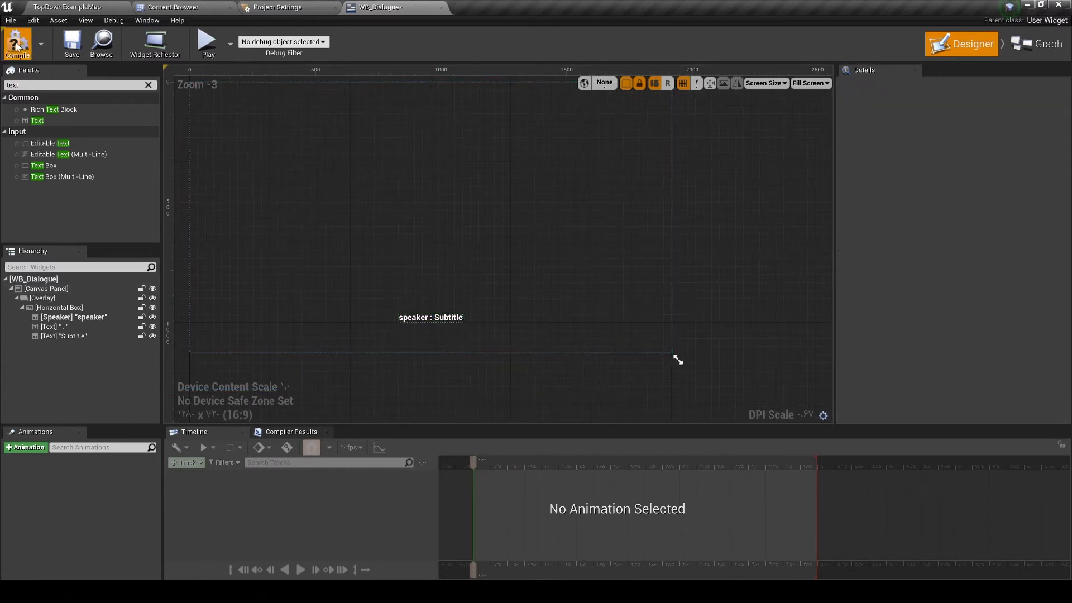
- Change the text of the last Text widget in the Horizontal Box to "Subtitle test"
click(64, 335)
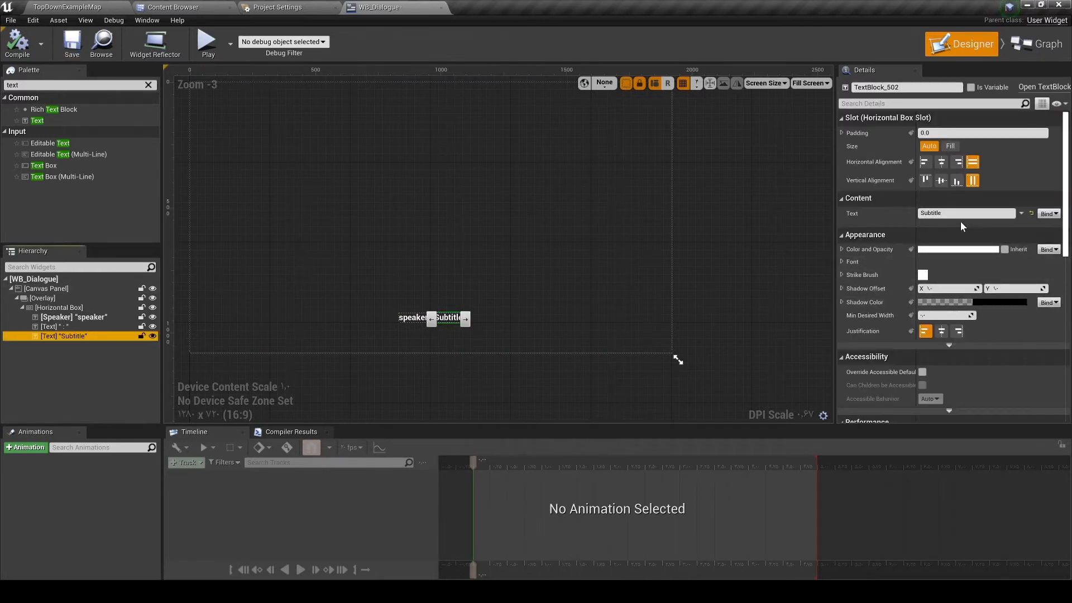
key(Return)
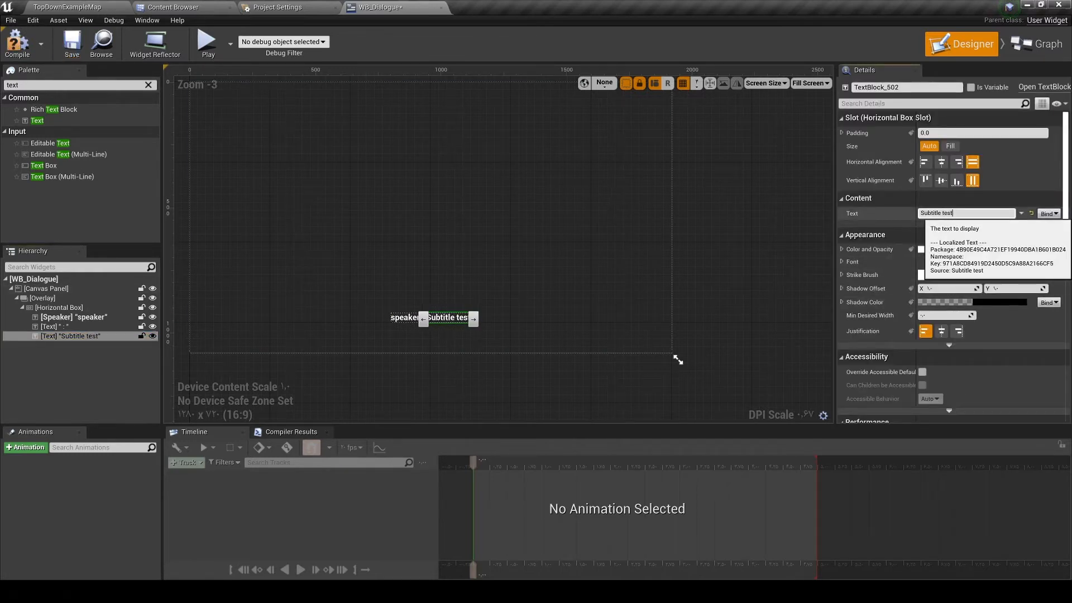
click(826, 283)
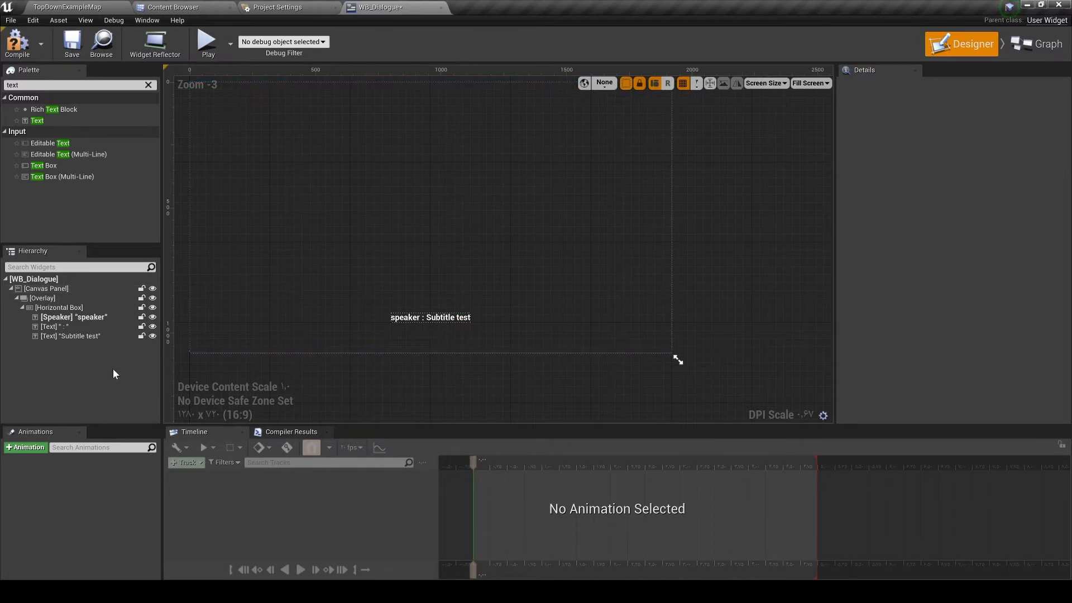
- Compile and save the WB_Dialogue widget
click(95, 336)
click(334, 307)
click(17, 43)
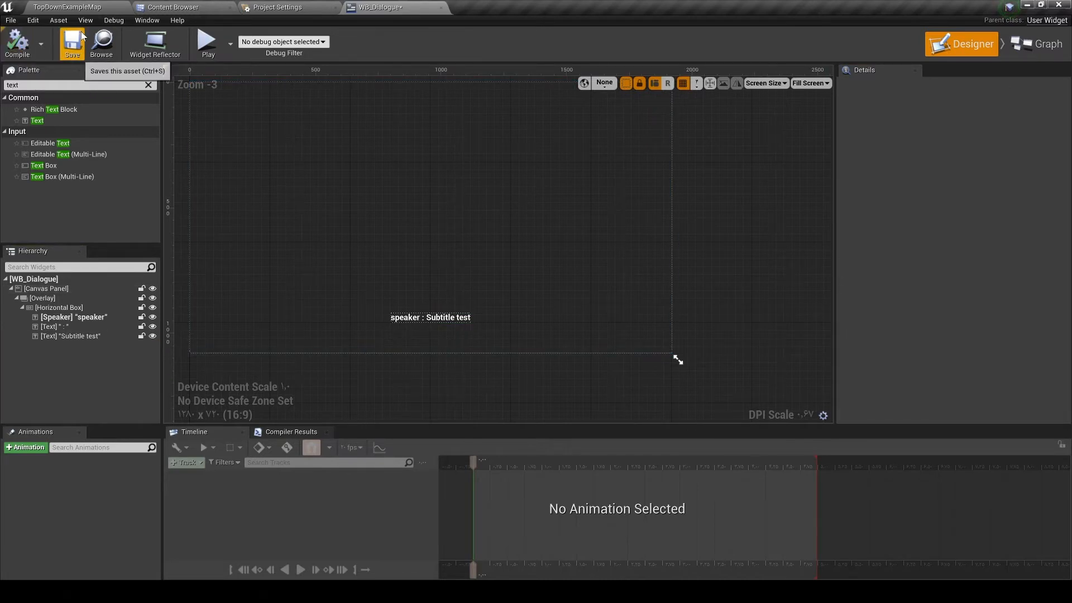
click(78, 50)
click(56, 307)
click(44, 298)
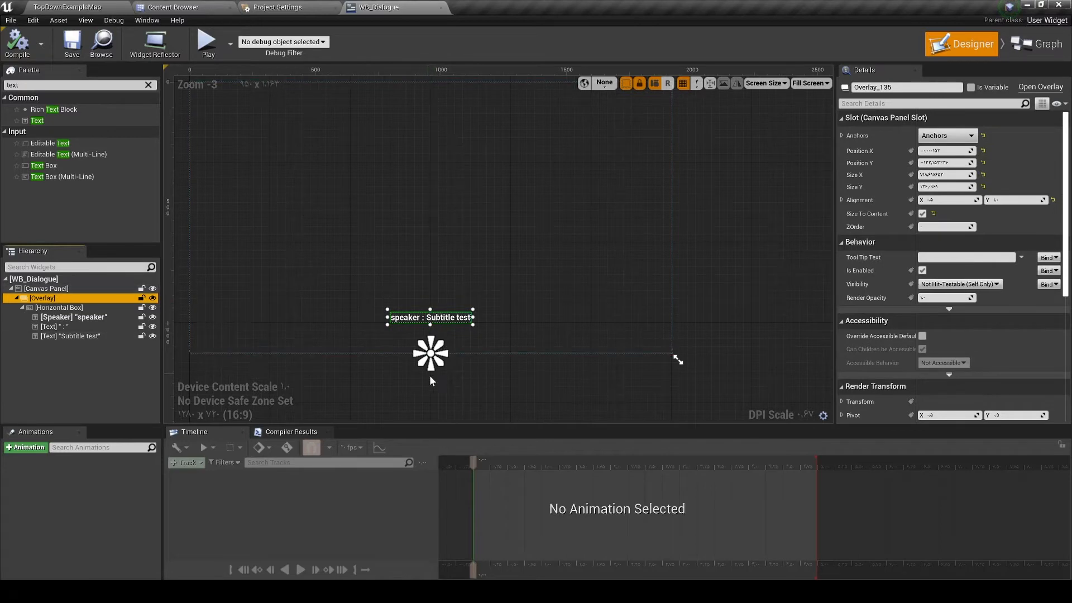
right_drag(532, 362, 500, 296)
scroll(515, 395, down, 2)
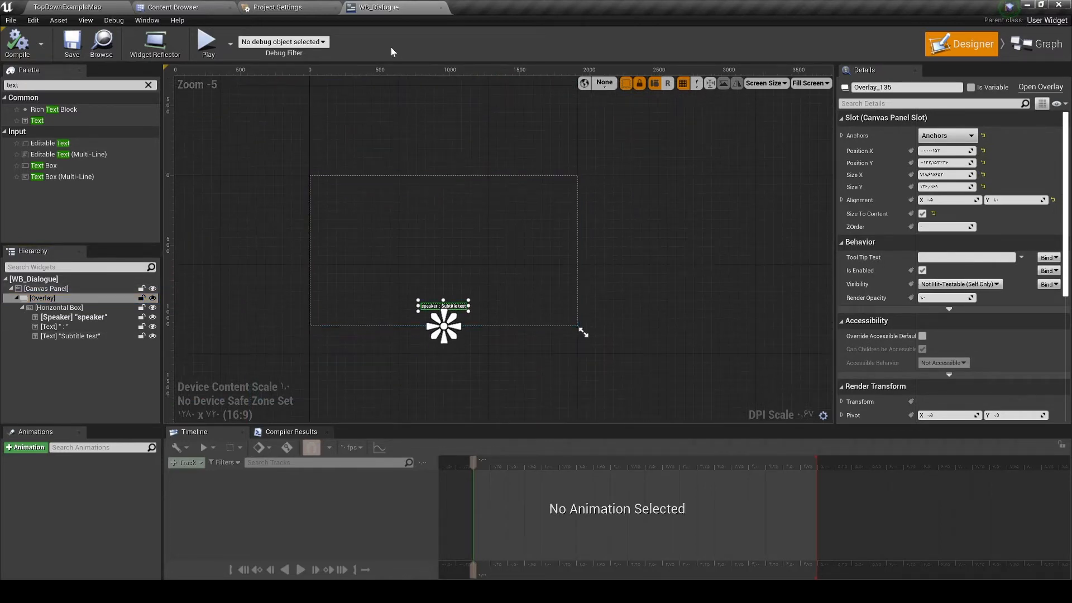
- Add a custom event named UpdateDialogueBox to the WB_Dialogue Event Graph, below Event Tick
click(1036, 45)
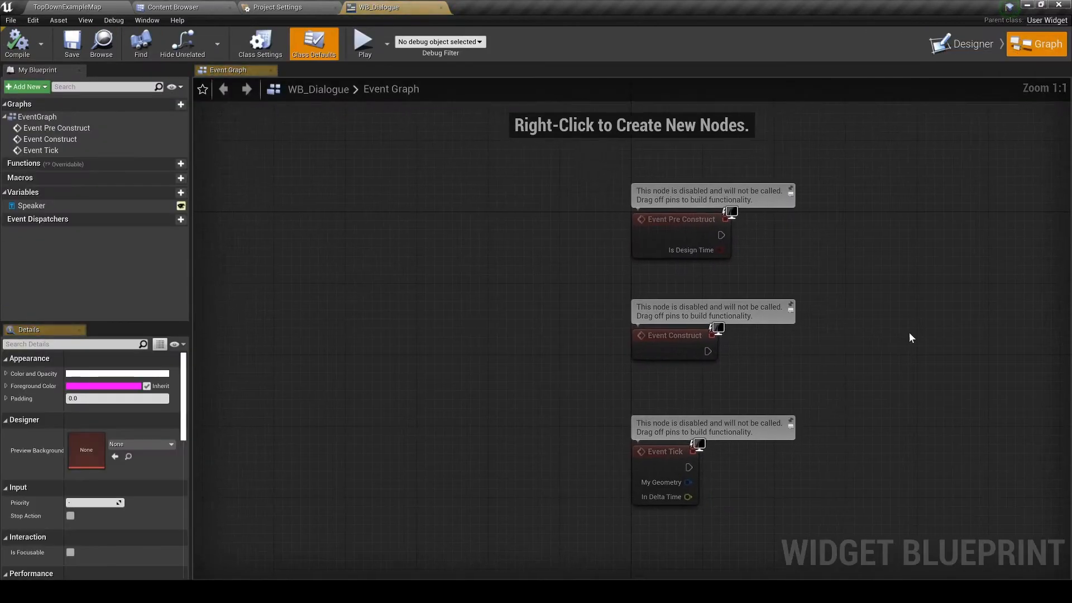
right_click(447, 484)
text(cust)
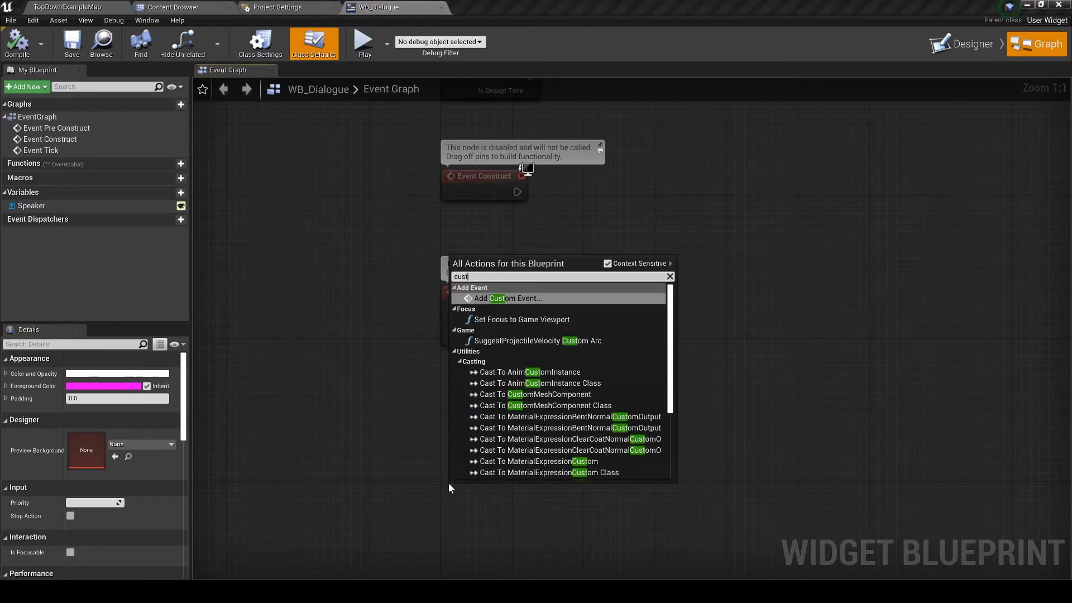
text(omeve)
key(Return)
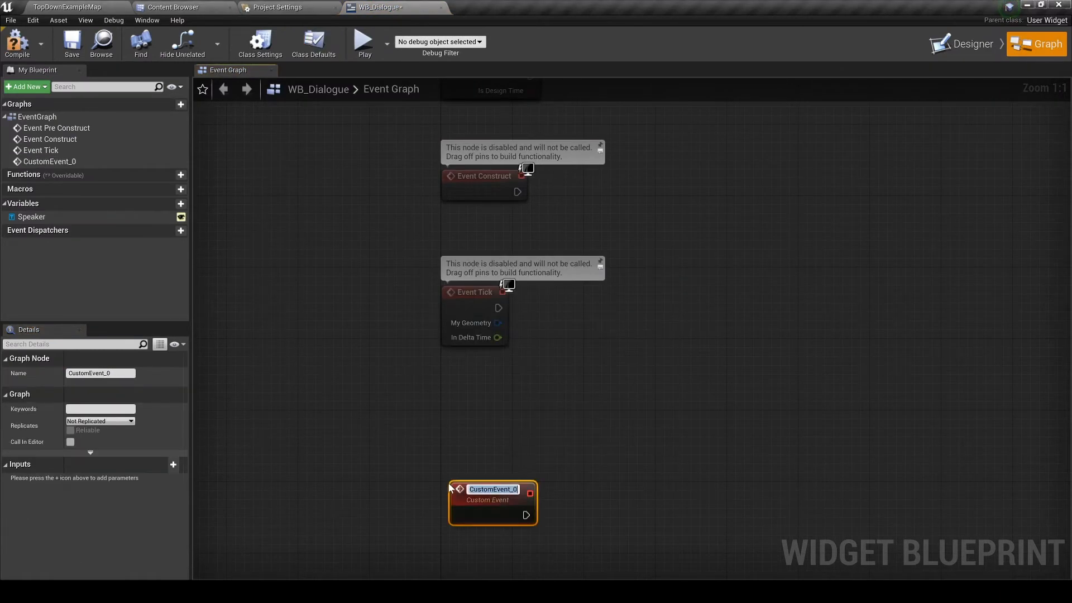
text(Update)
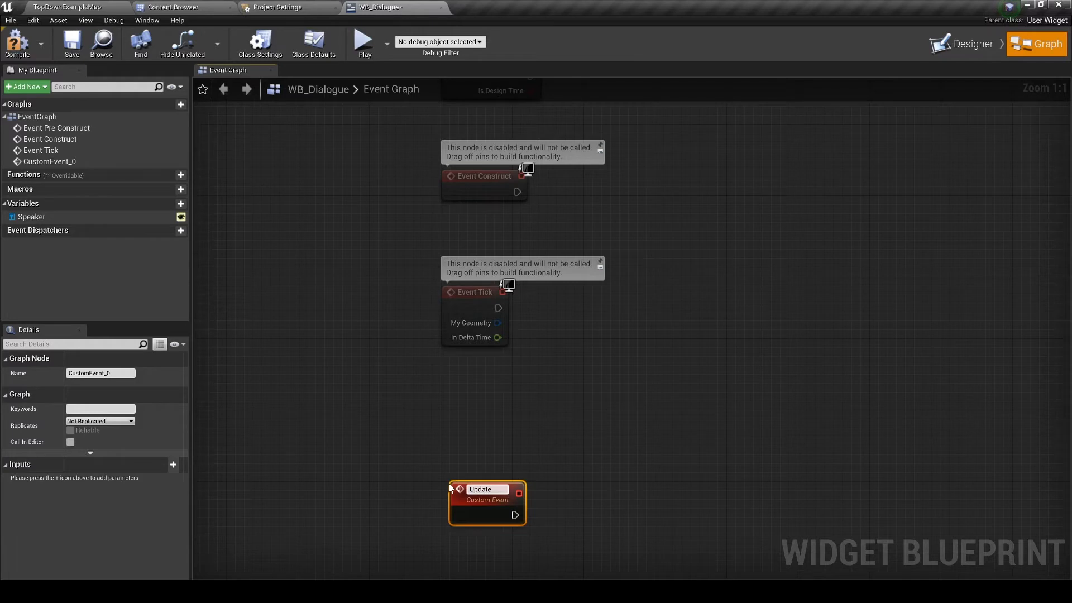
text(Doalog)
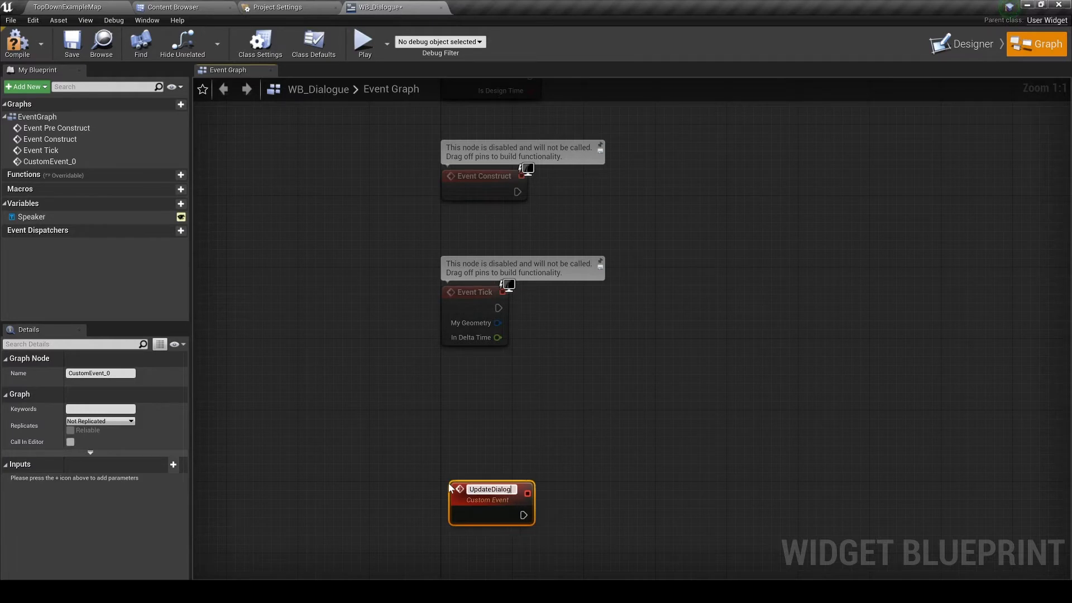
text(ueBox)
key(Return)
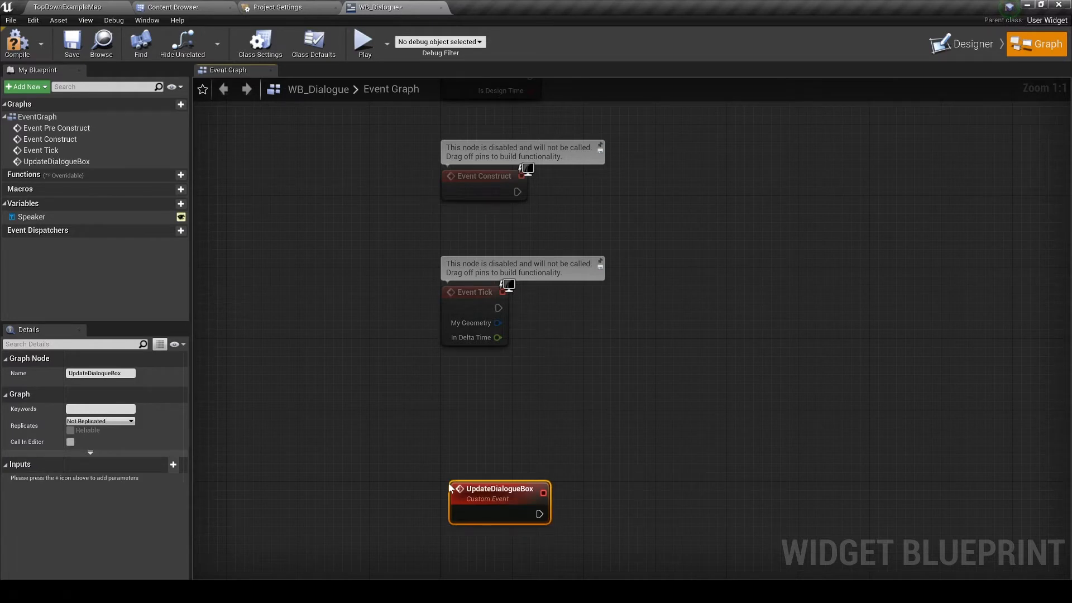
- Give the UpdateDialogueBox event two Text inputs named Speaker and Dialogue
right_drag(607, 497, 560, 404)
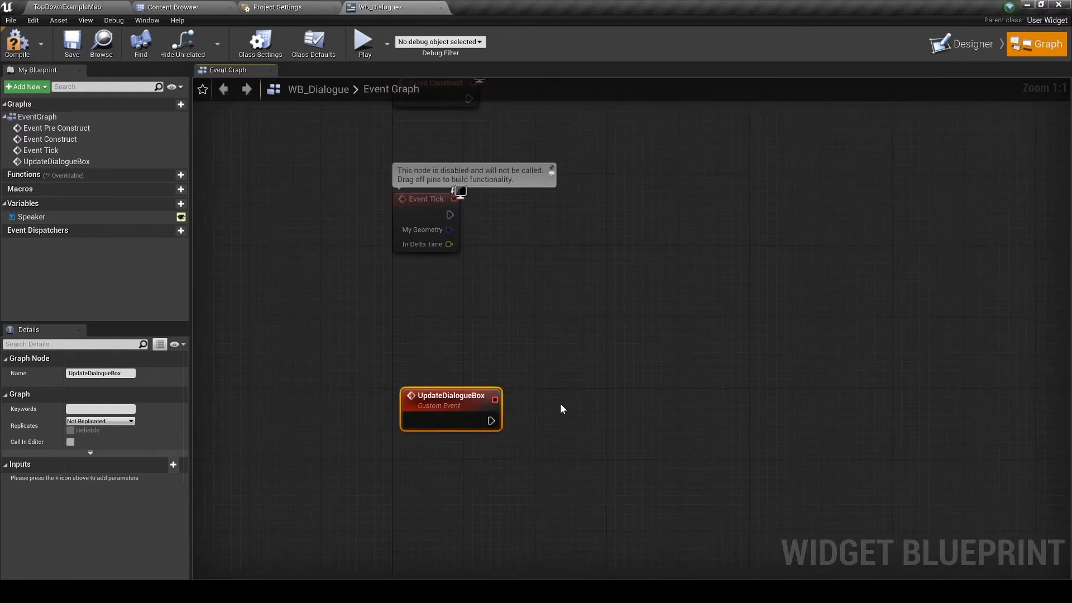
click(173, 466)
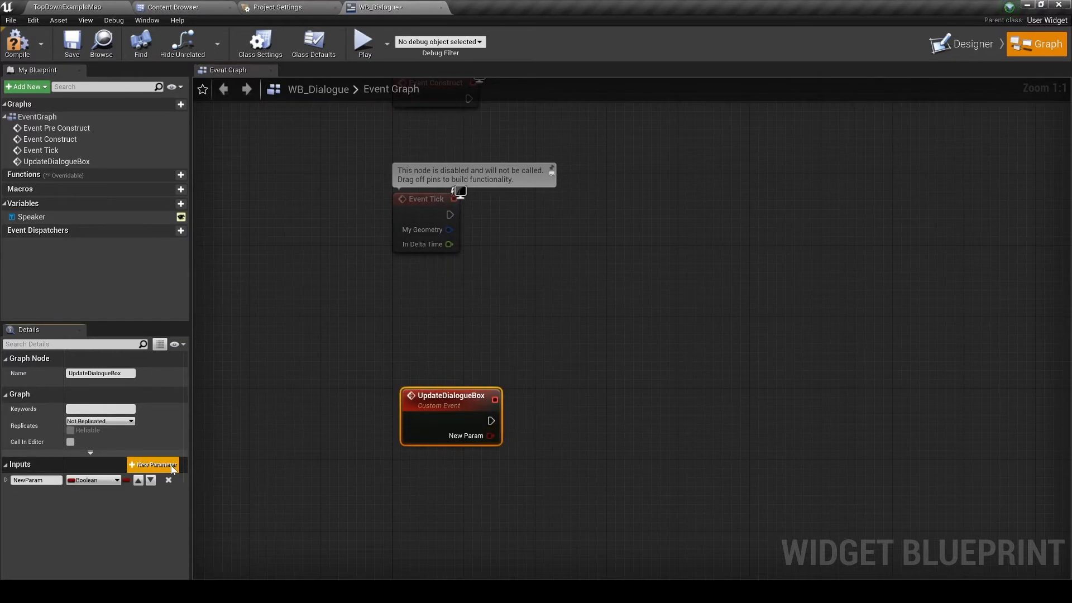
click(105, 482)
click(34, 480)
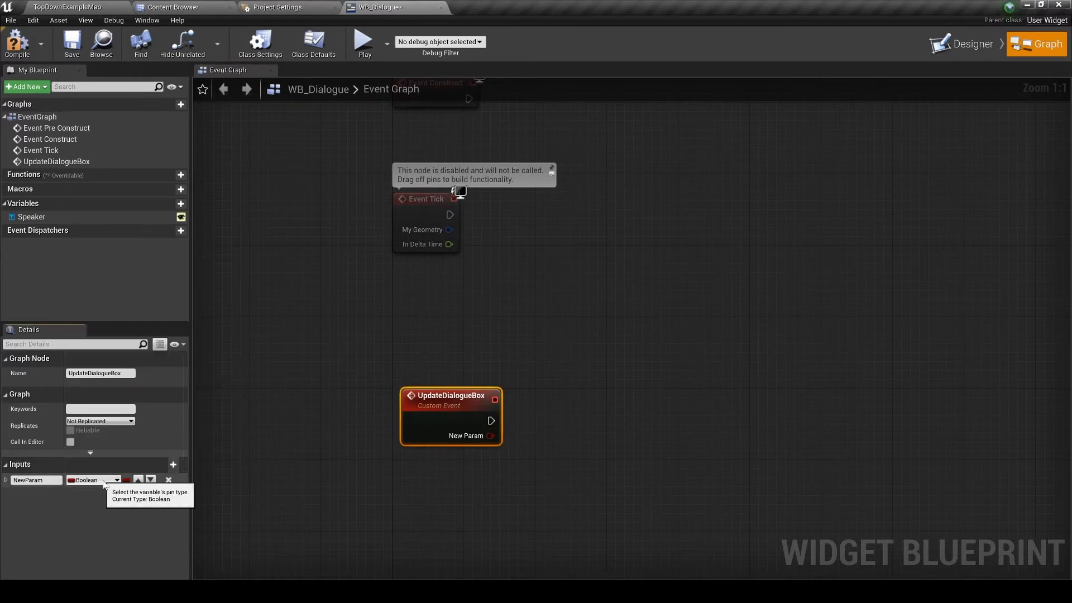
text(Speaker)
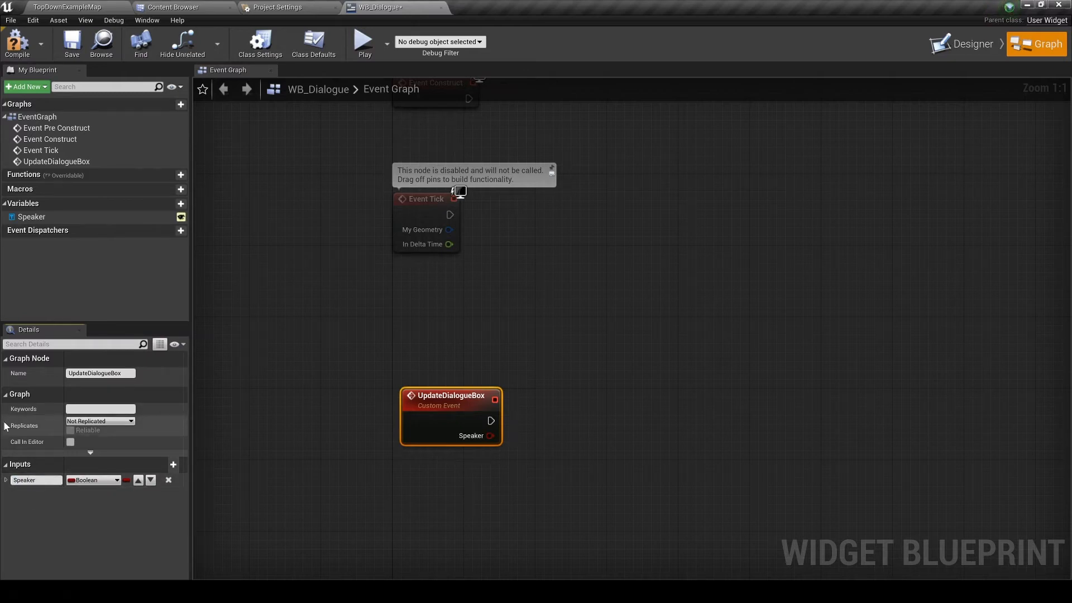
click(93, 480)
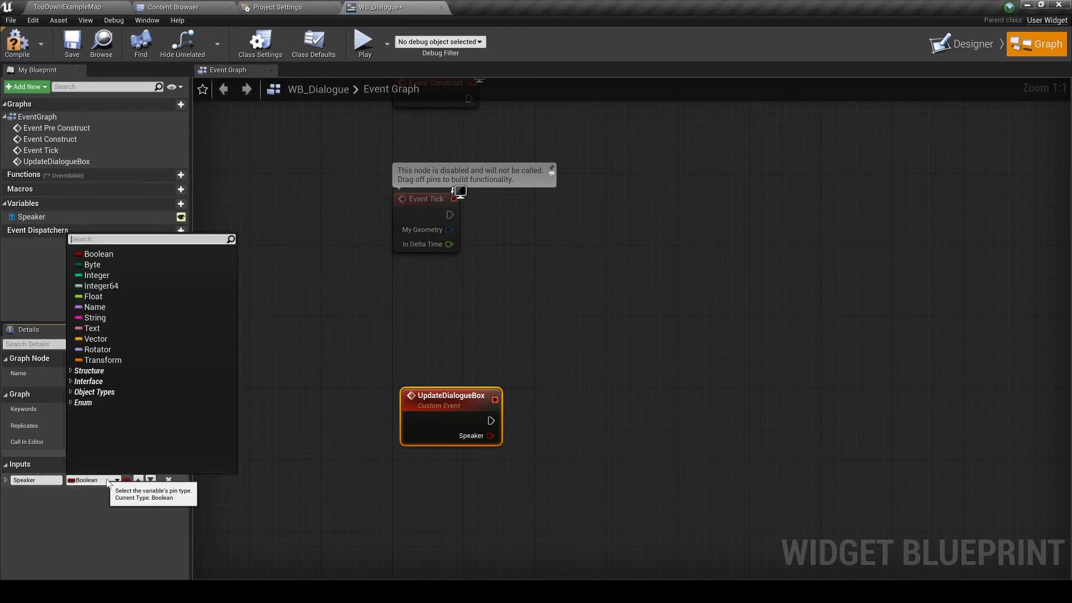
text(text)
click(103, 254)
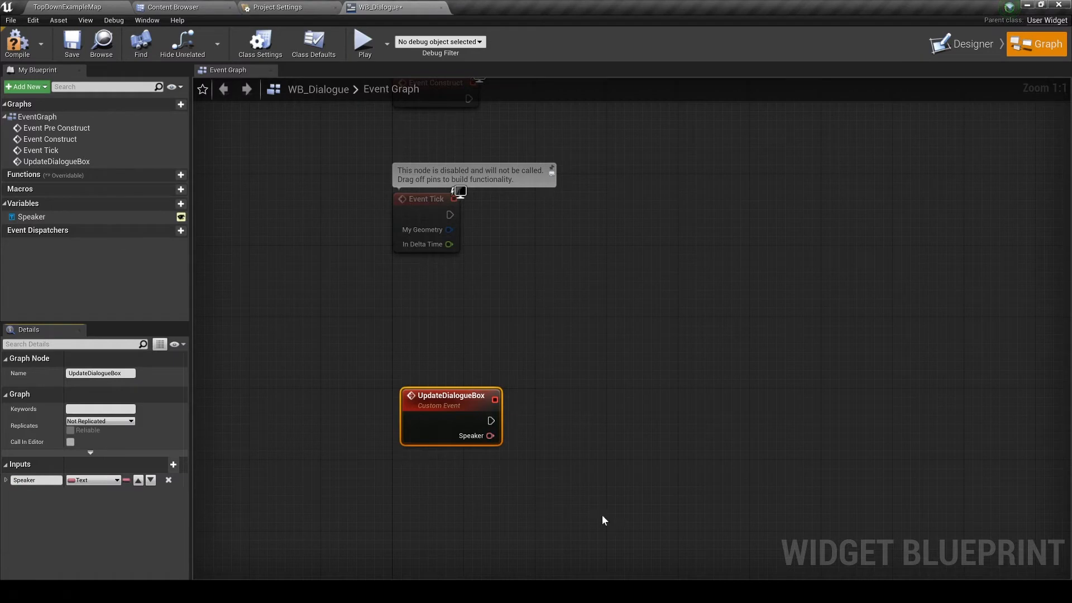
click(173, 464)
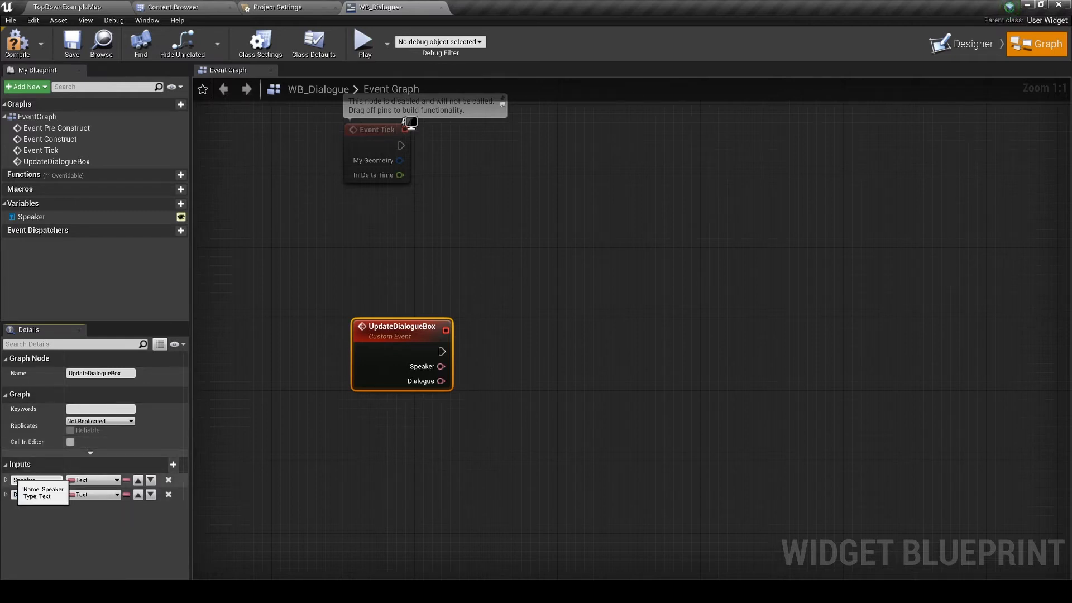
right_drag(522, 464, 356, 419)
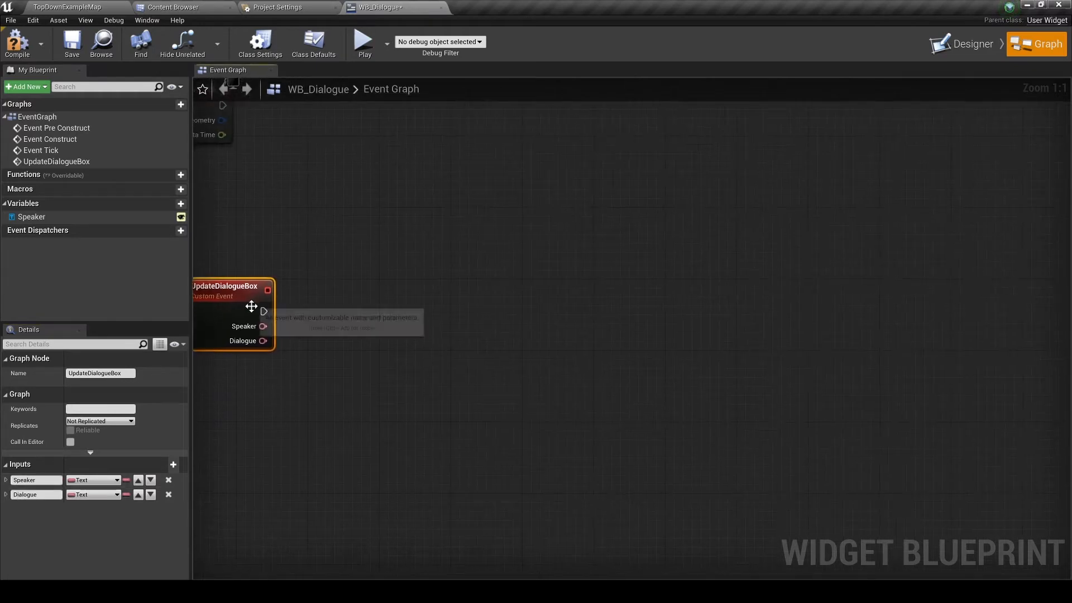
- Rename the "Subtitle test" text widget to Subtitle in the designer and expose it as a variable
click(962, 44)
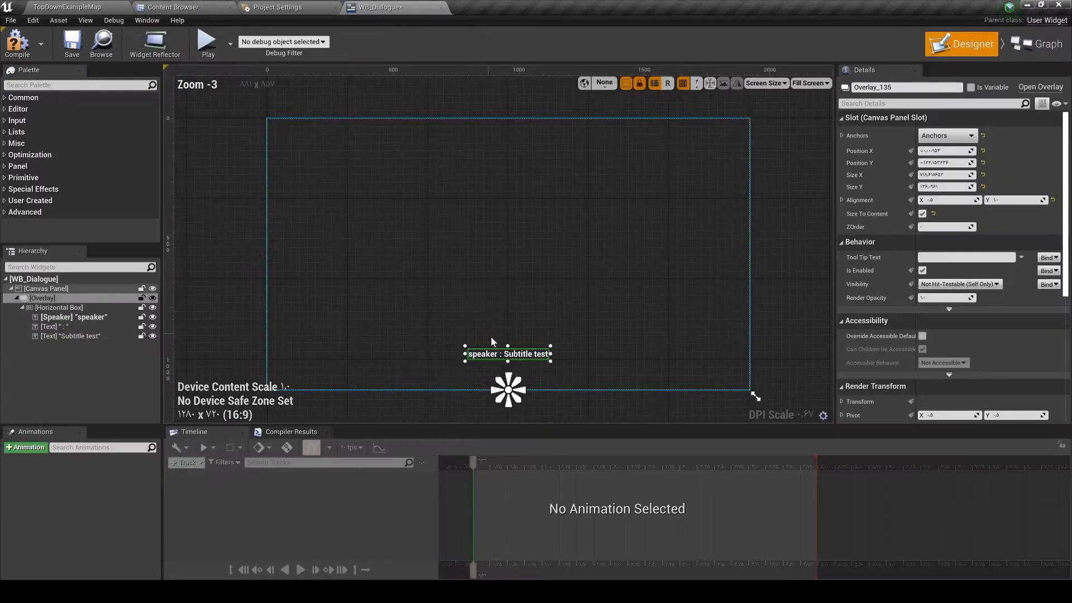
click(530, 359)
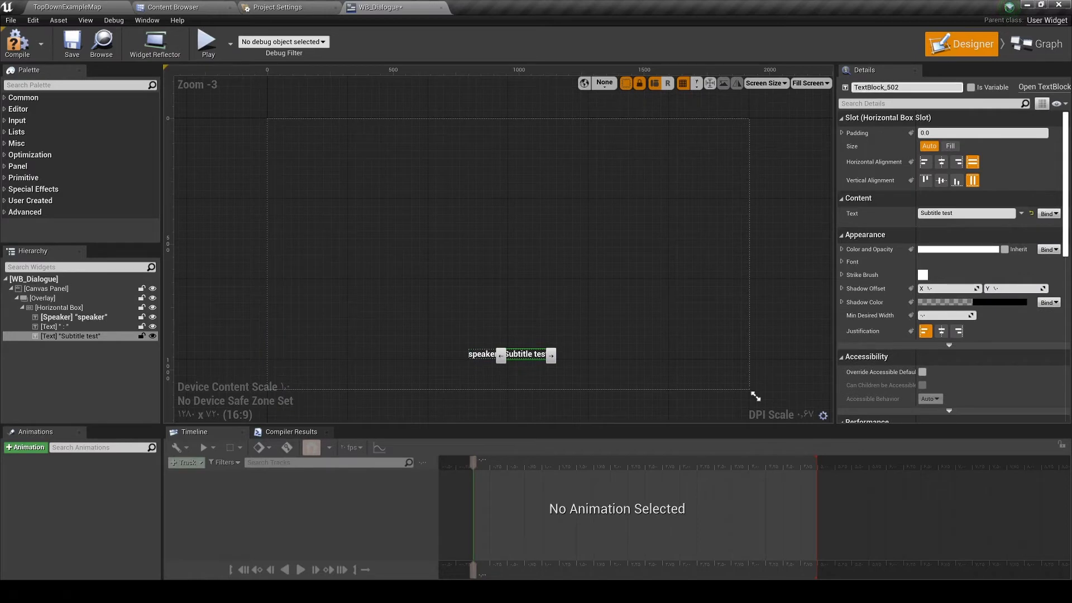
text(Subtitle)
key(Return)
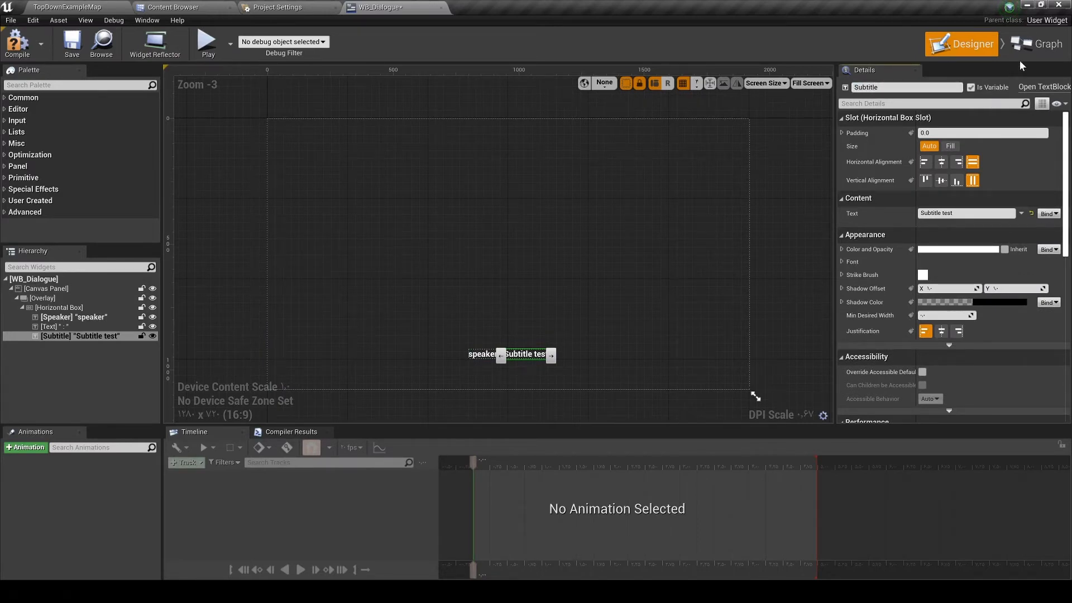
- Place a Speaker reference in the Event Graph and create a SetText (Text) node that targets it
click(1033, 45)
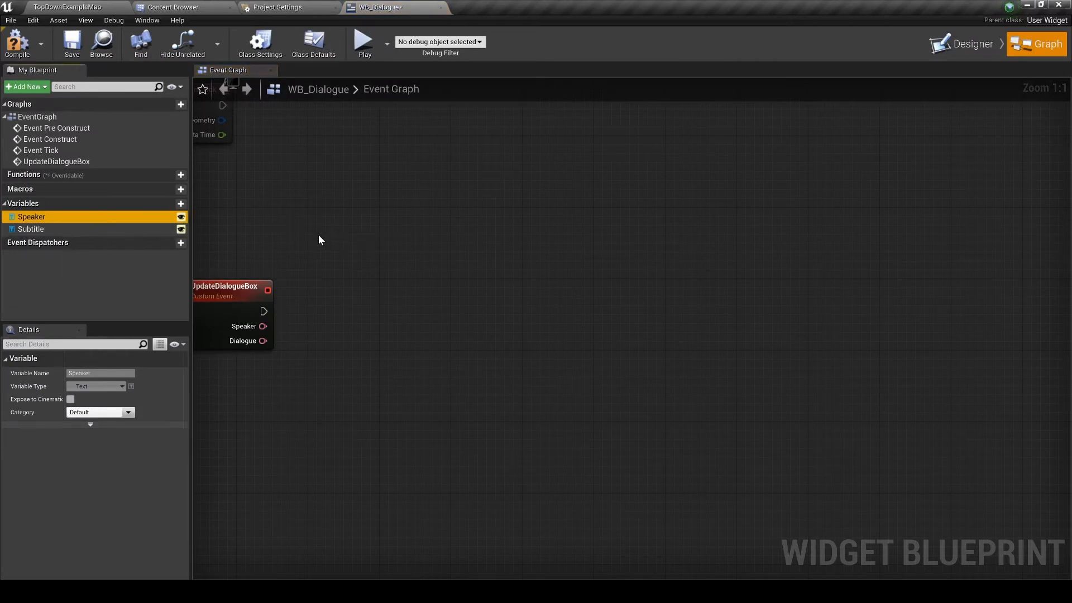
ctrl+drag(31, 216, 350, 293)
text(set)
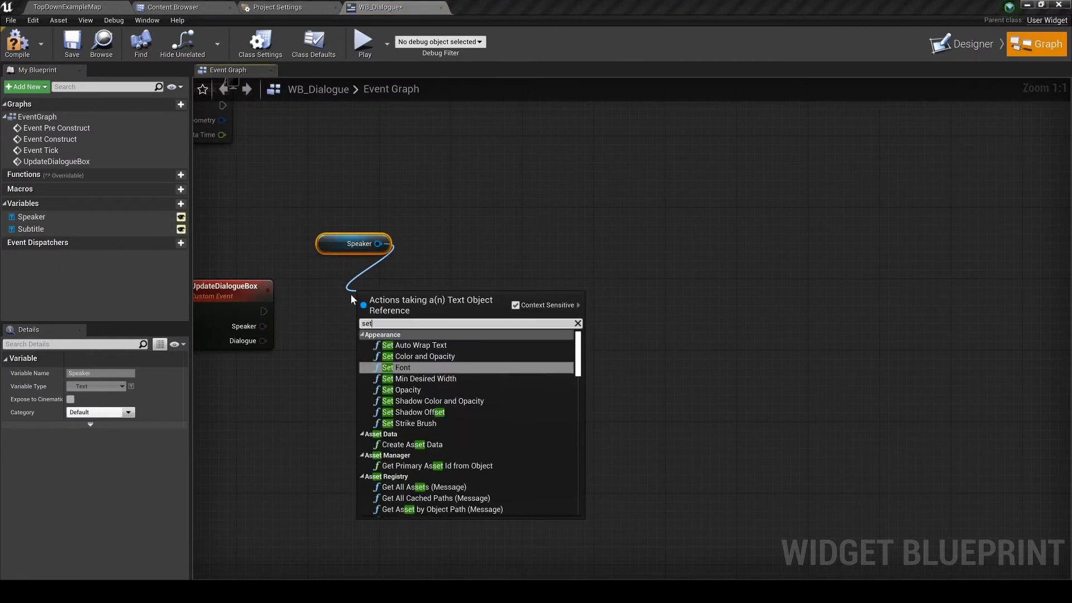
text( text)
click(410, 376)
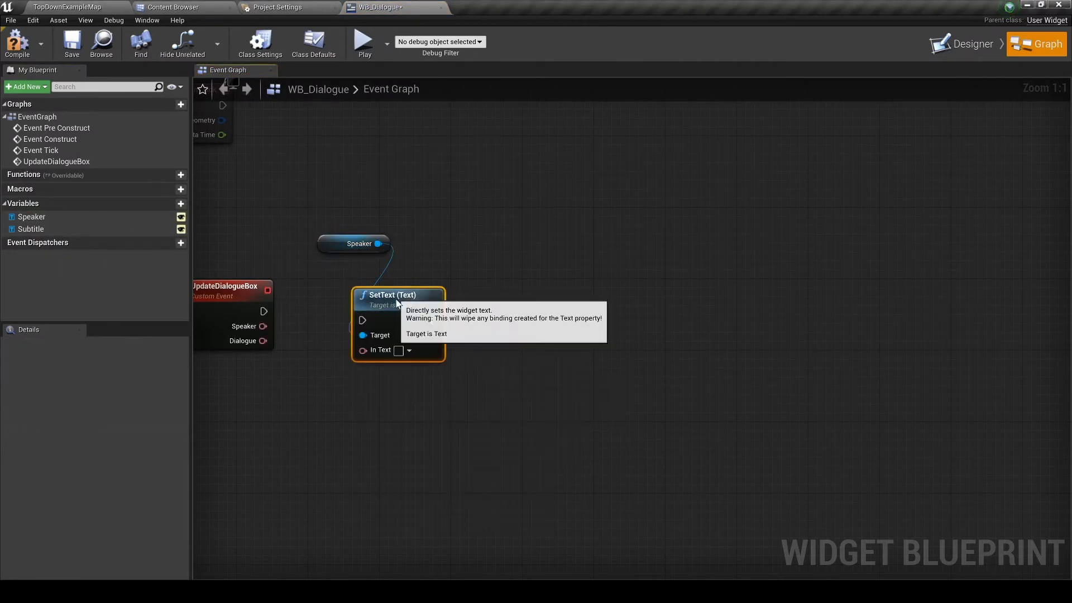
- Tidy the Speaker nodes and wire UpdateDialogueBox's execution and Speaker outputs into SetText's execution and In Text inputs
drag(397, 300, 361, 309)
drag(337, 244, 387, 313)
drag(264, 311, 262, 341)
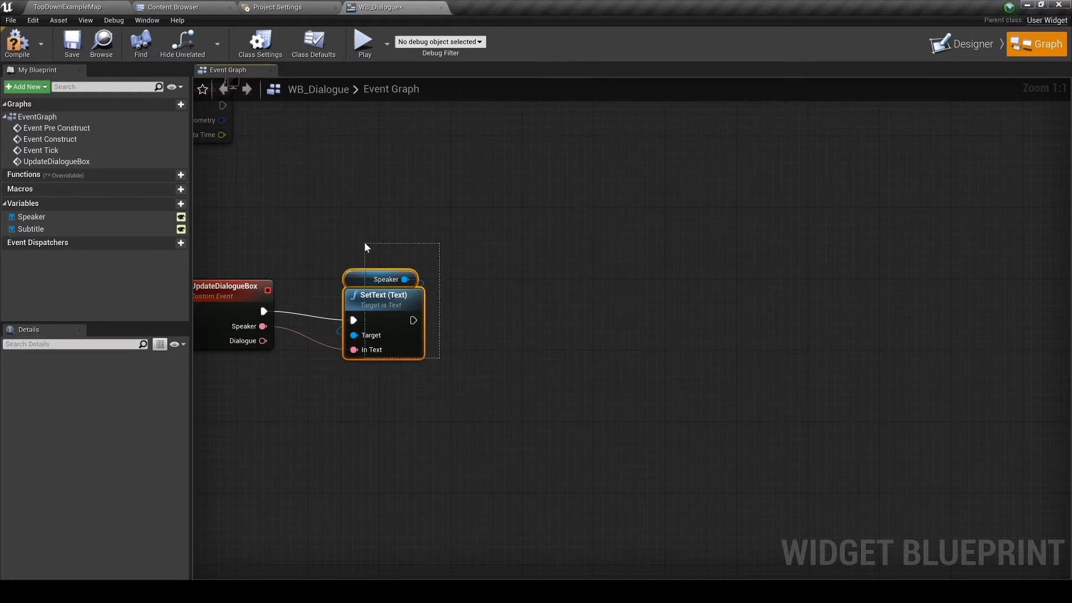
- Duplicate the SetText node beside the original and chain its execution after the first one
drag(364, 244, 364, 244)
click(376, 304)
key(ctrl+c)
key(ctrl+v)
drag(413, 320, 487, 298)
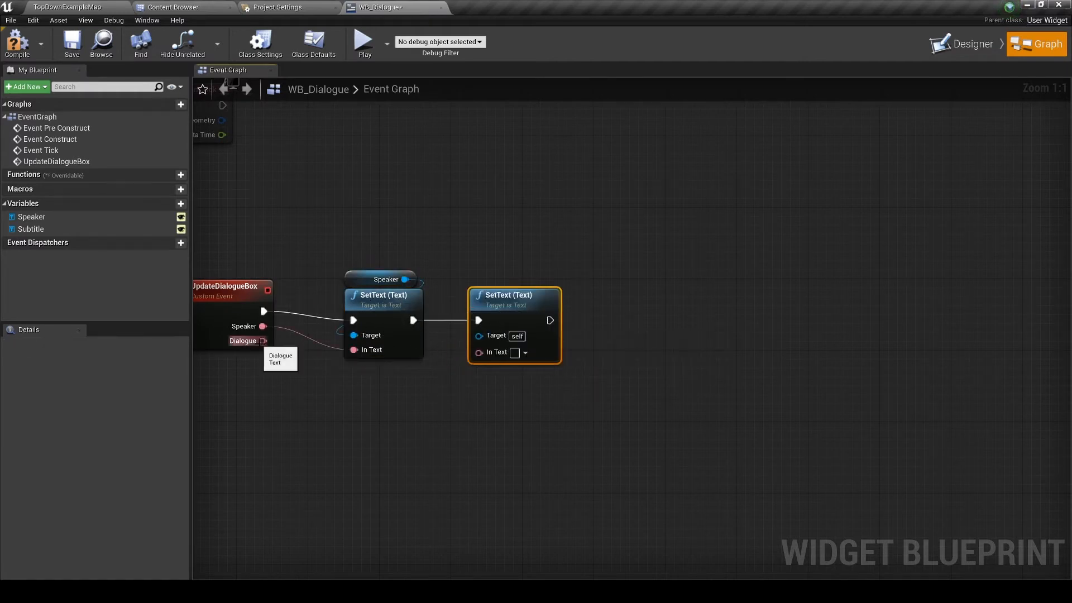
- Route the event's Dialogue output through a reroute node into the second SetText's In Text, and connect the Subtitle variable as its Target
drag(263, 341, 368, 377)
double_click(429, 350)
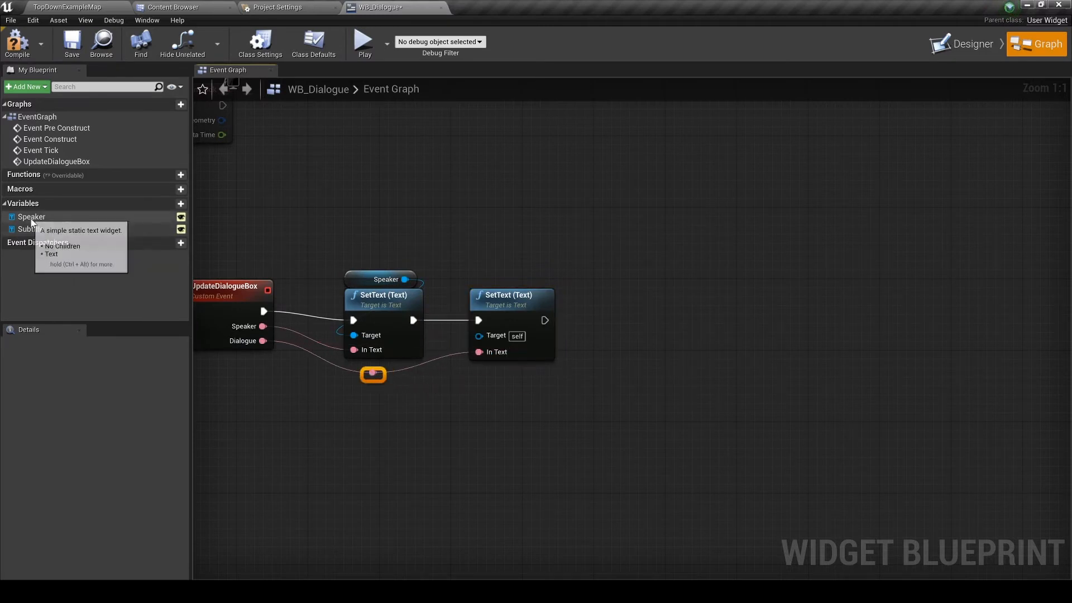
drag(27, 229, 479, 336)
click(516, 275)
- Compile and save WB_Dialogue with the finished UpdateDialogueBox logic
scroll(530, 368, down, 2)
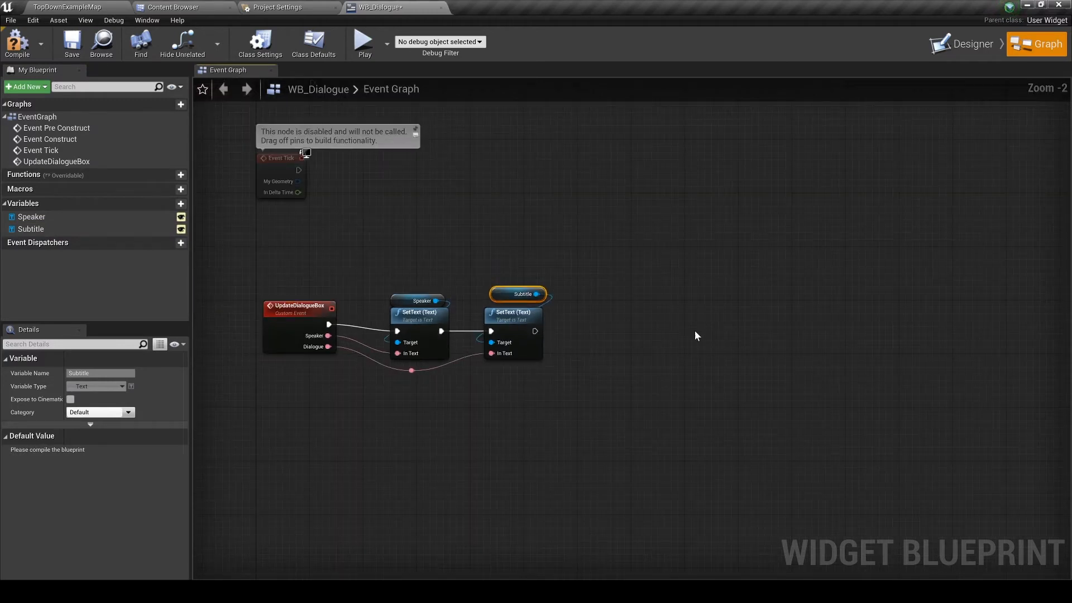
right_drag(695, 337, 635, 328)
click(12, 45)
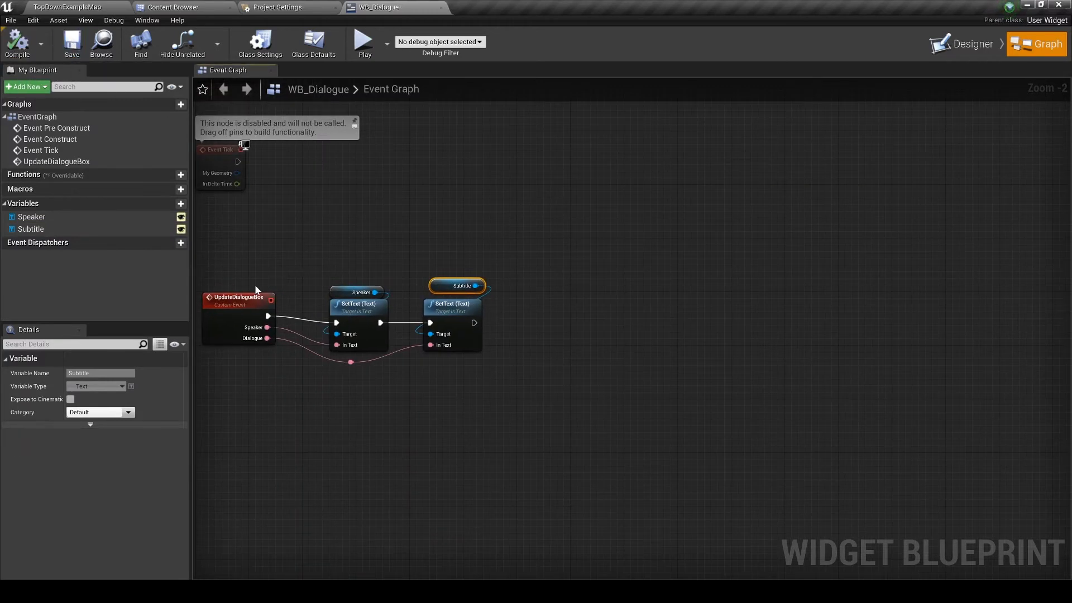
- Select the Canvas Panel in the designer and create a widget animation named Fade
click(961, 43)
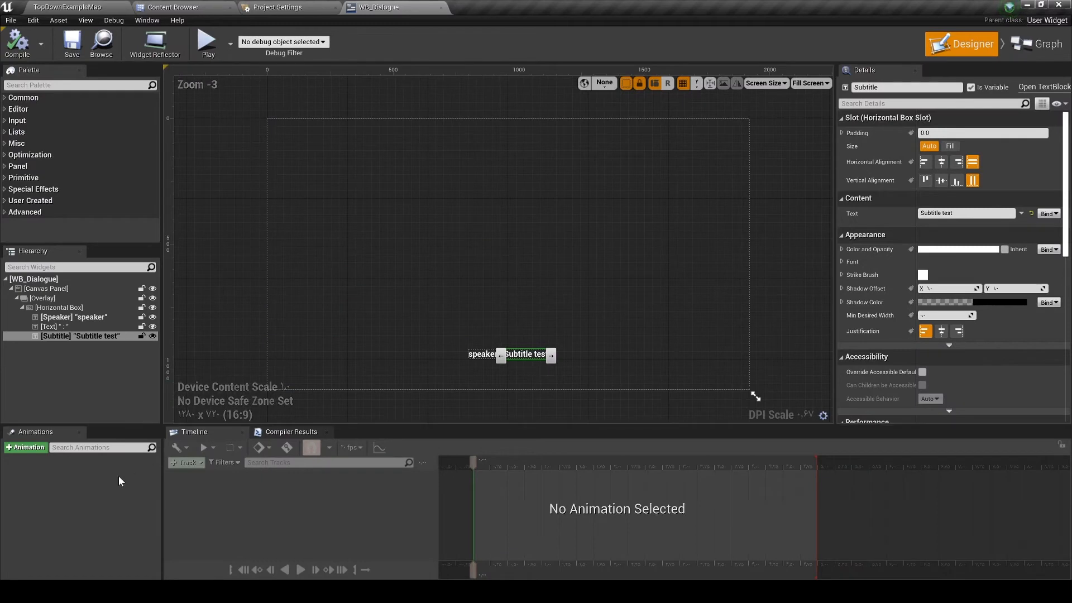
click(194, 341)
click(53, 288)
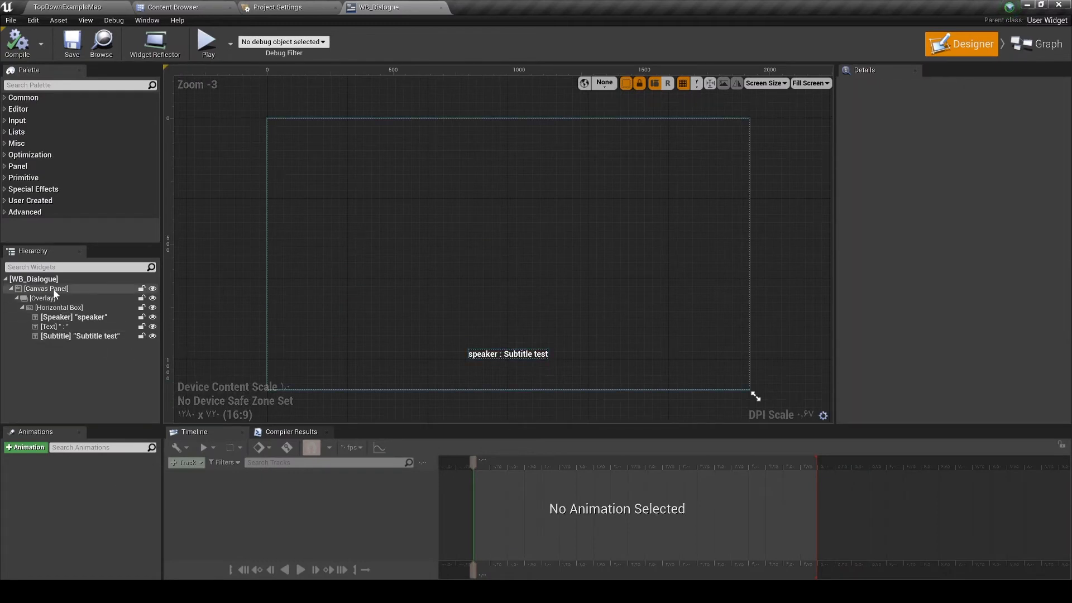
click(34, 448)
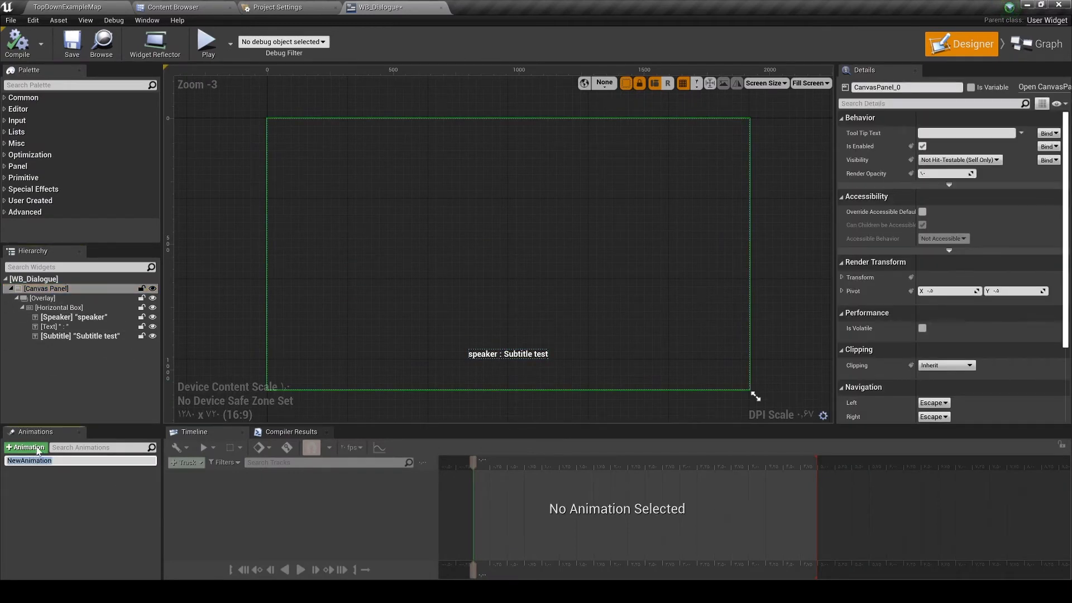
key(Return)
- Open the Fade animation and add the Canvas Panel to its timeline as a track
click(55, 461)
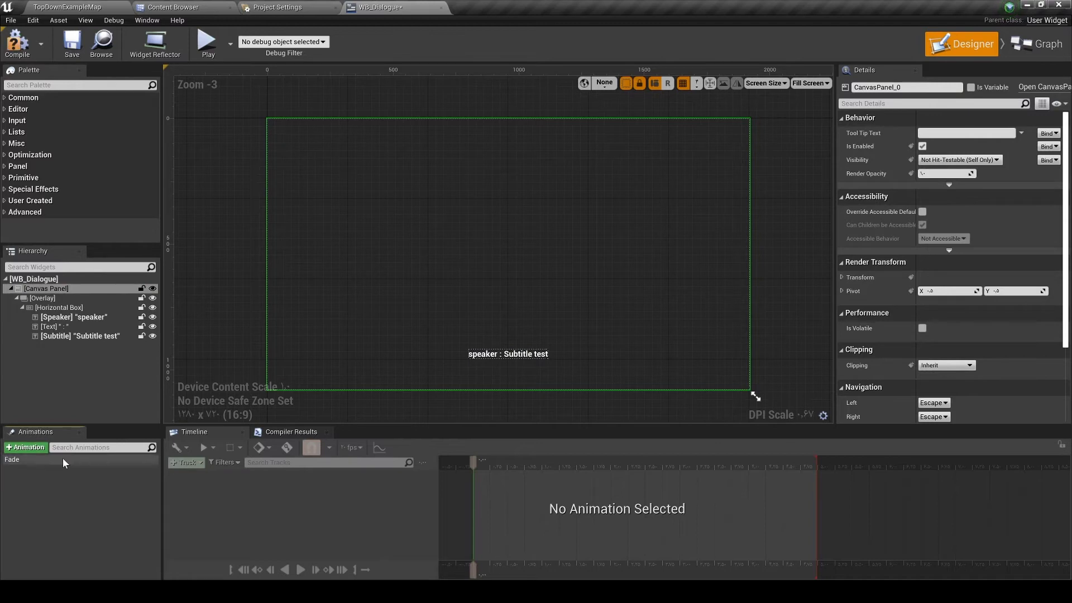
click(201, 467)
click(216, 474)
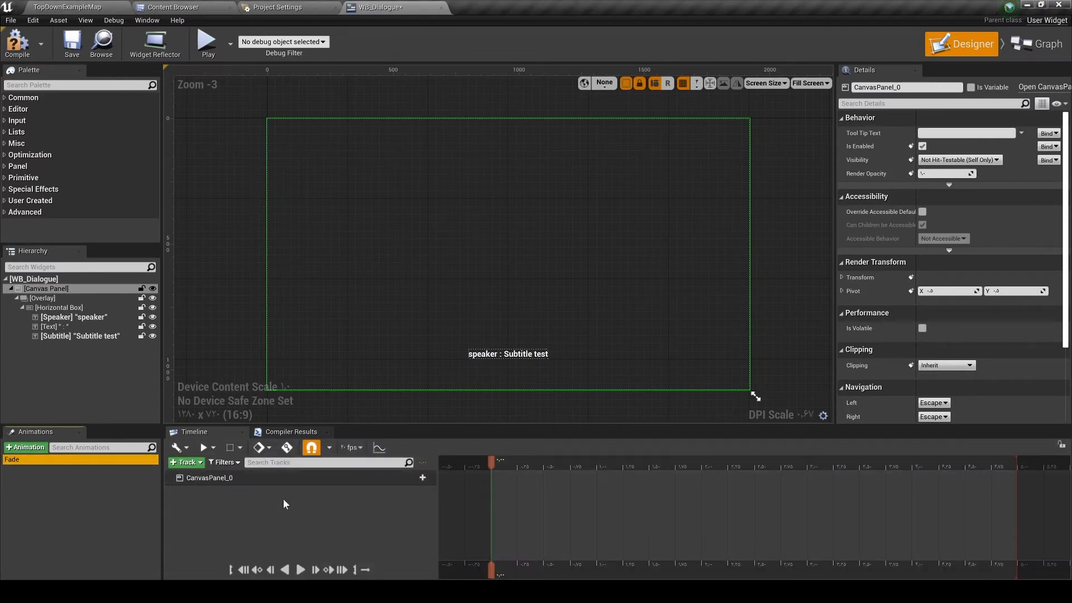
- Add a Render Opacity track under the Canvas Panel and set its key at the animation's start to 0
click(423, 477)
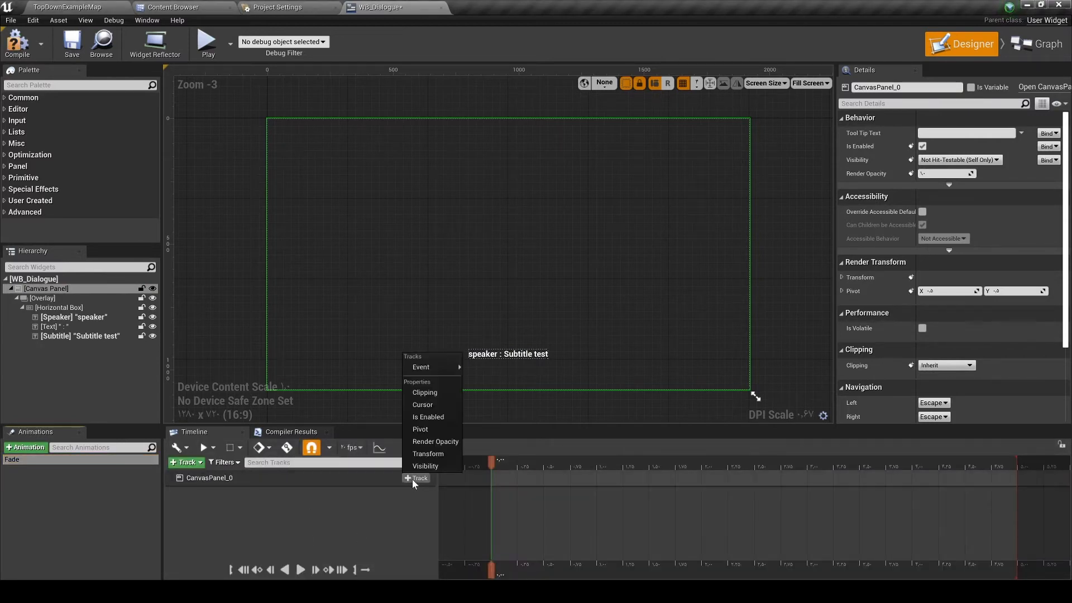
click(427, 455)
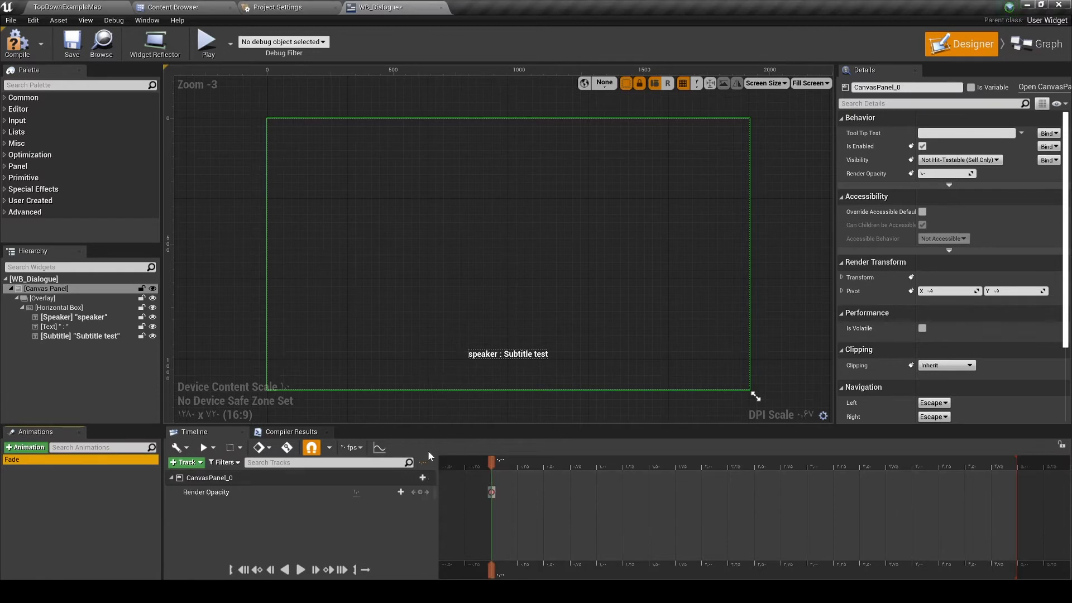
click(356, 492)
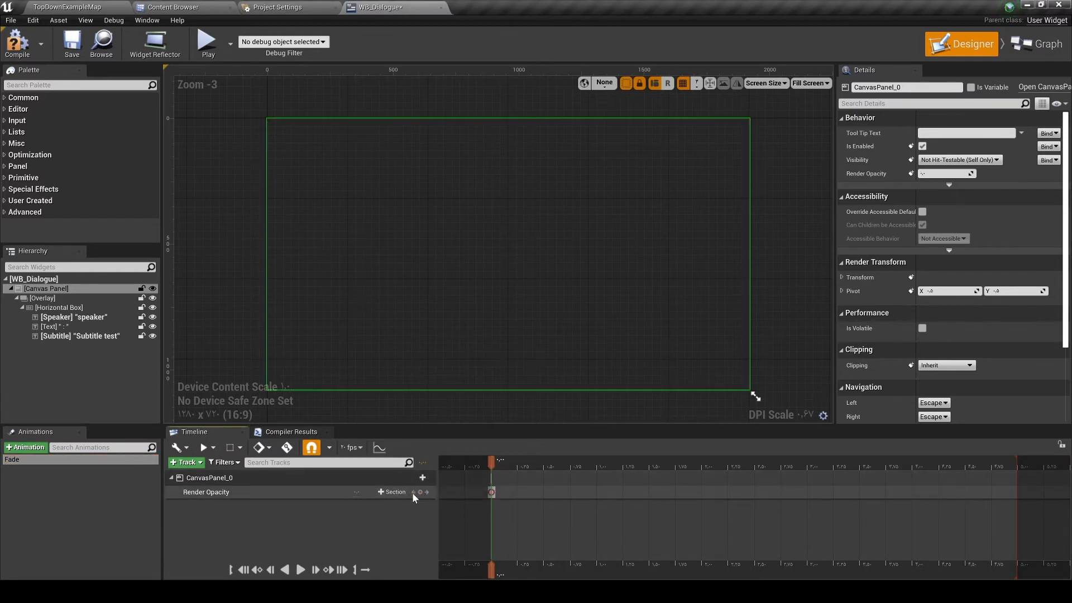
- Key the Canvas Panel's Render Opacity at 1 at 1.00 s on the Fade timeline and preview the animation
drag(492, 462, 596, 468)
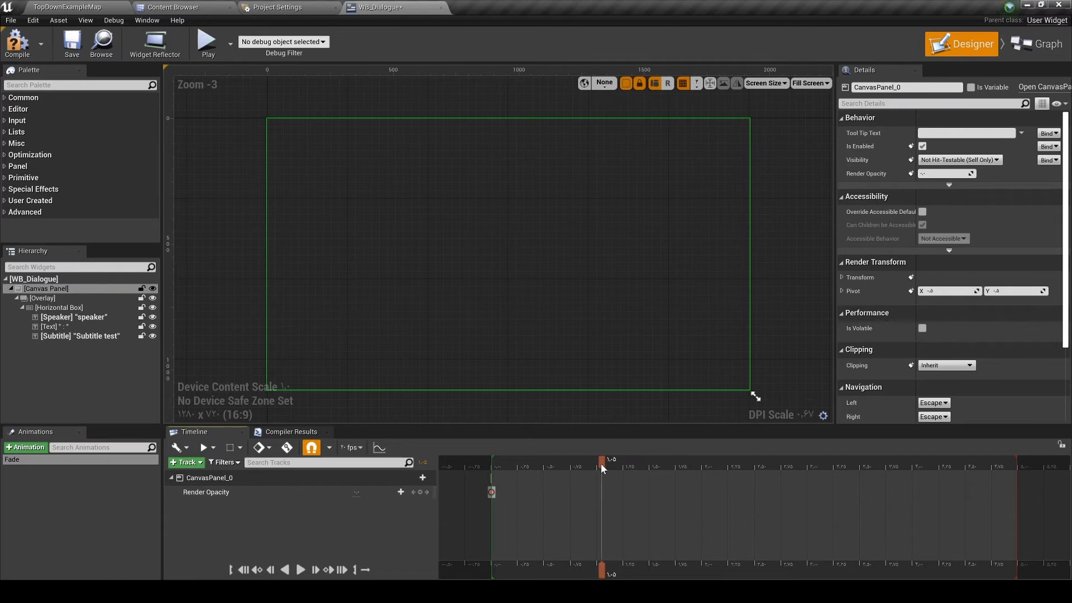
click(364, 493)
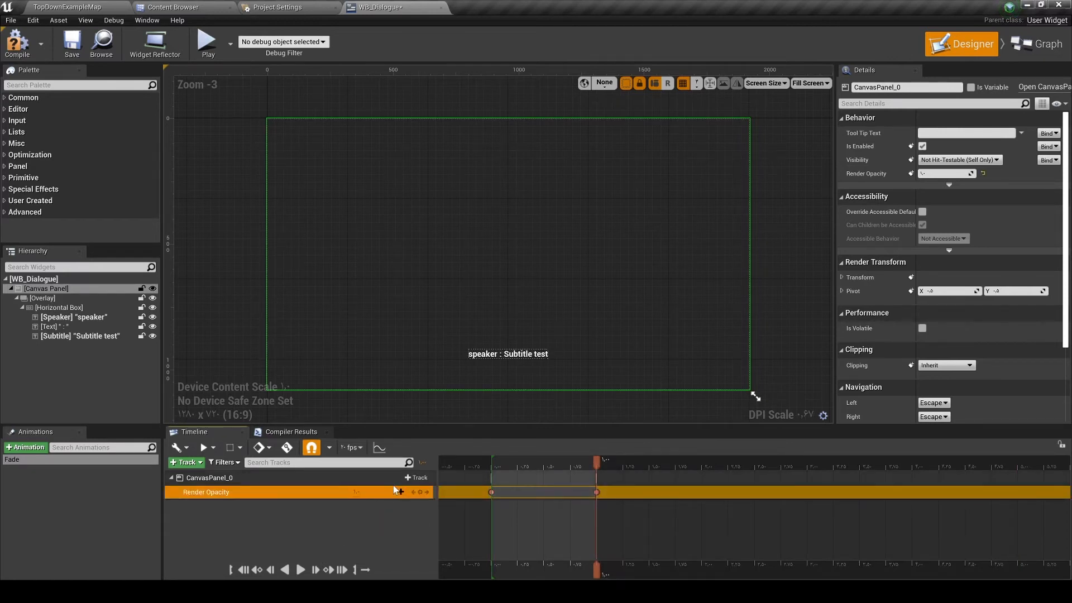
click(301, 568)
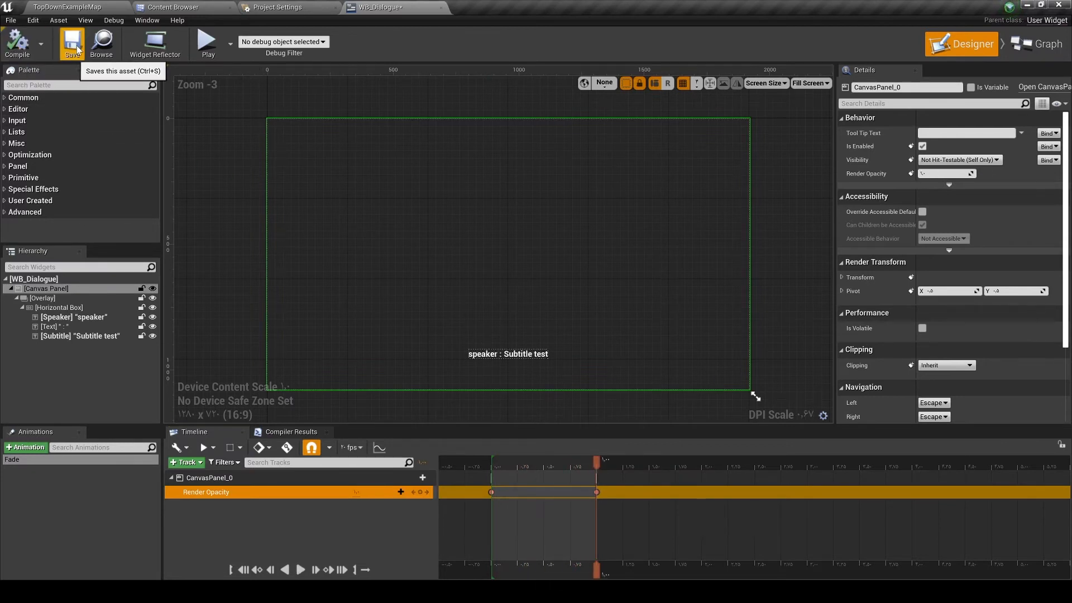
- Give the speaker text block an orange-yellow colour (hex sRGB FFB900FF), change its text to "Speaker" and compile the widget
click(479, 356)
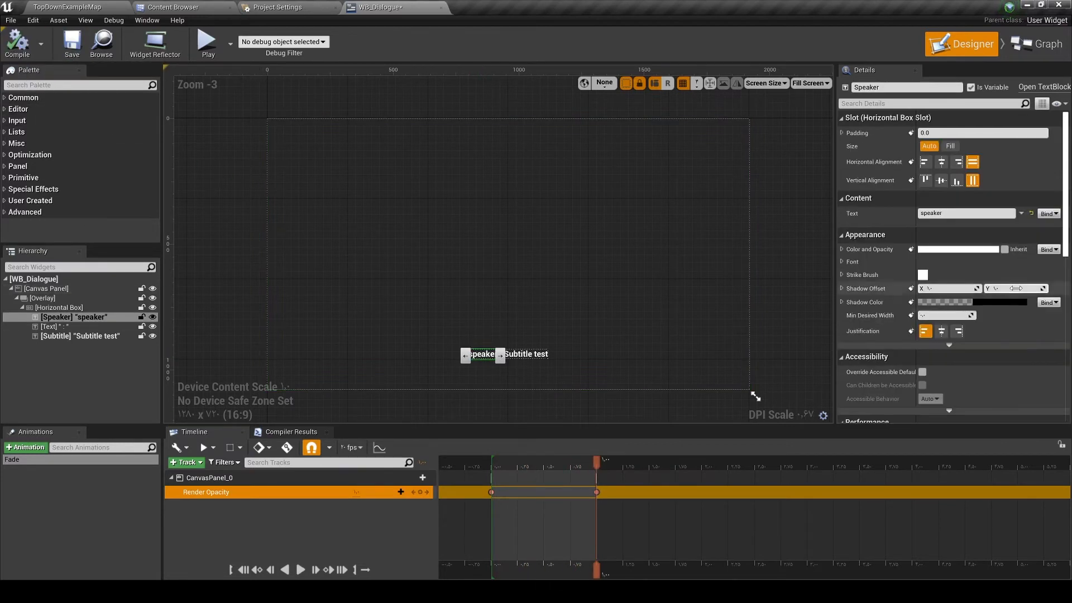
click(958, 249)
drag(803, 373, 805, 379)
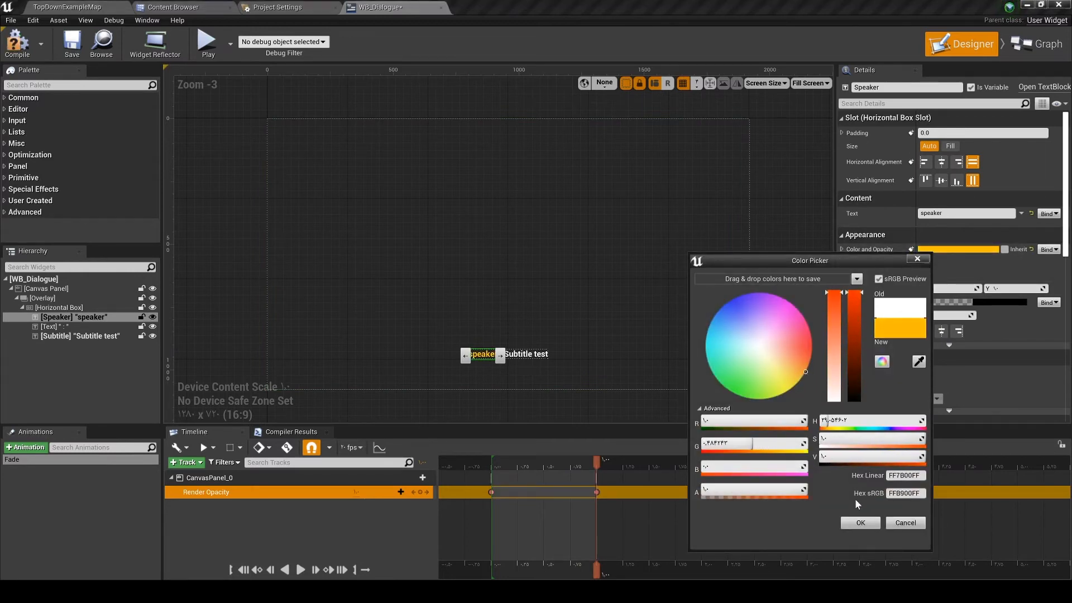
click(861, 523)
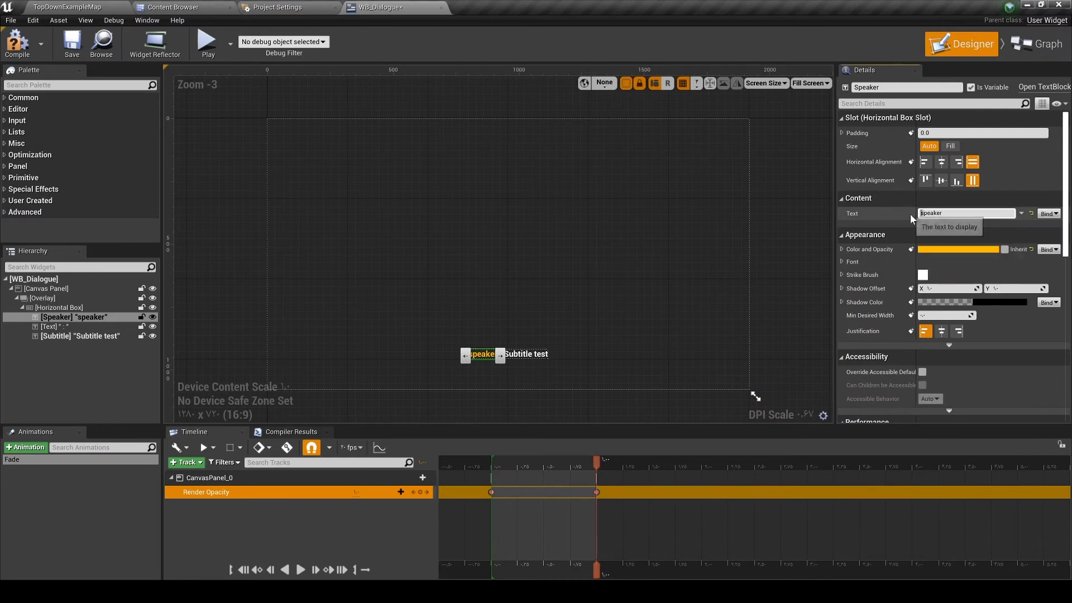
click(761, 239)
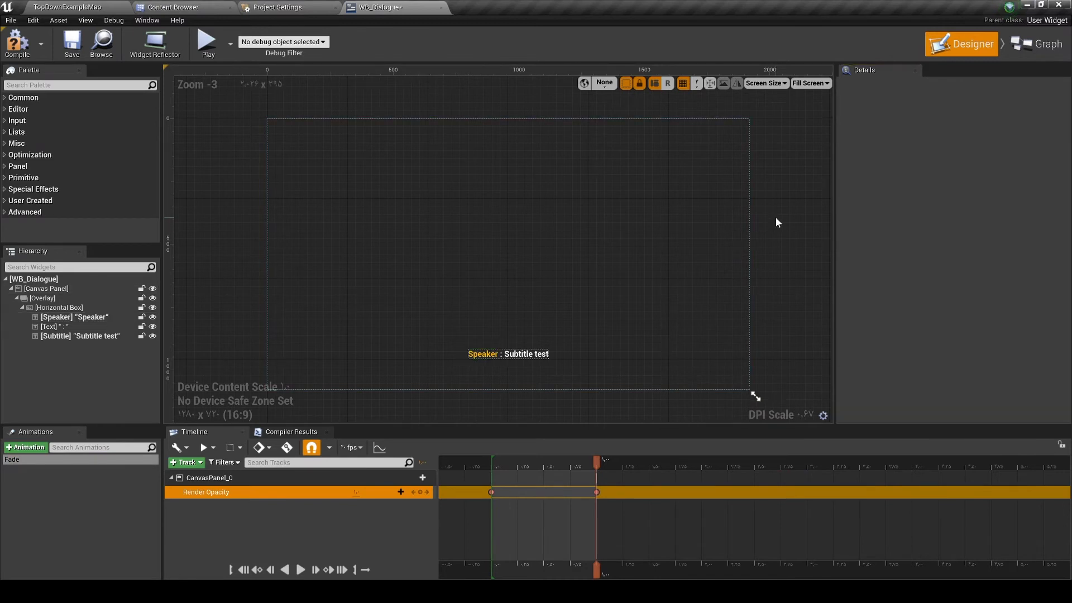
click(17, 42)
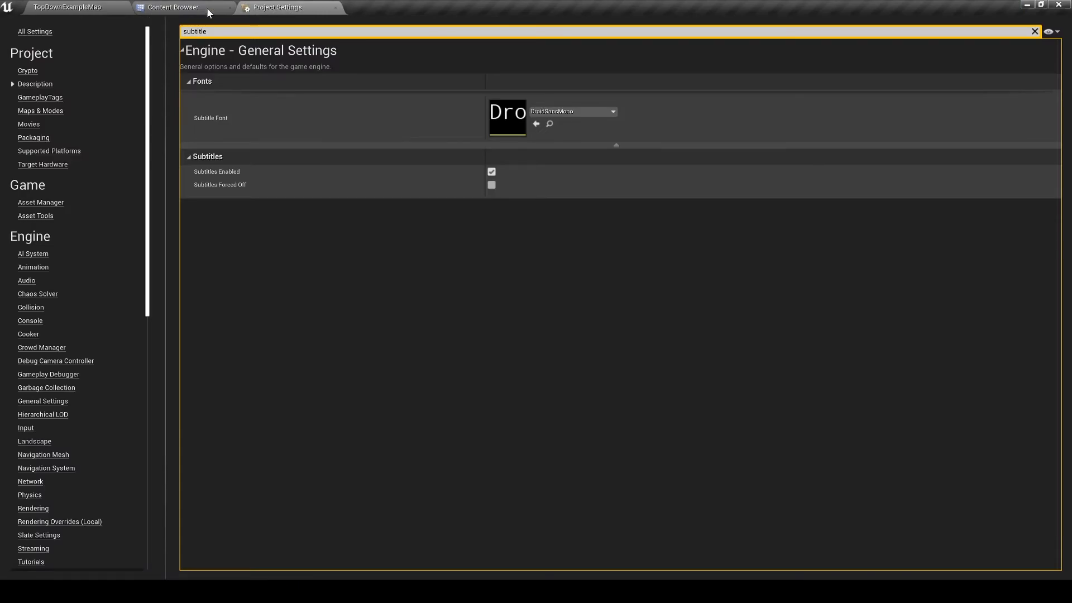
- Return to the TopDownExampleMap level and open its level blueprint
click(67, 6)
click(450, 43)
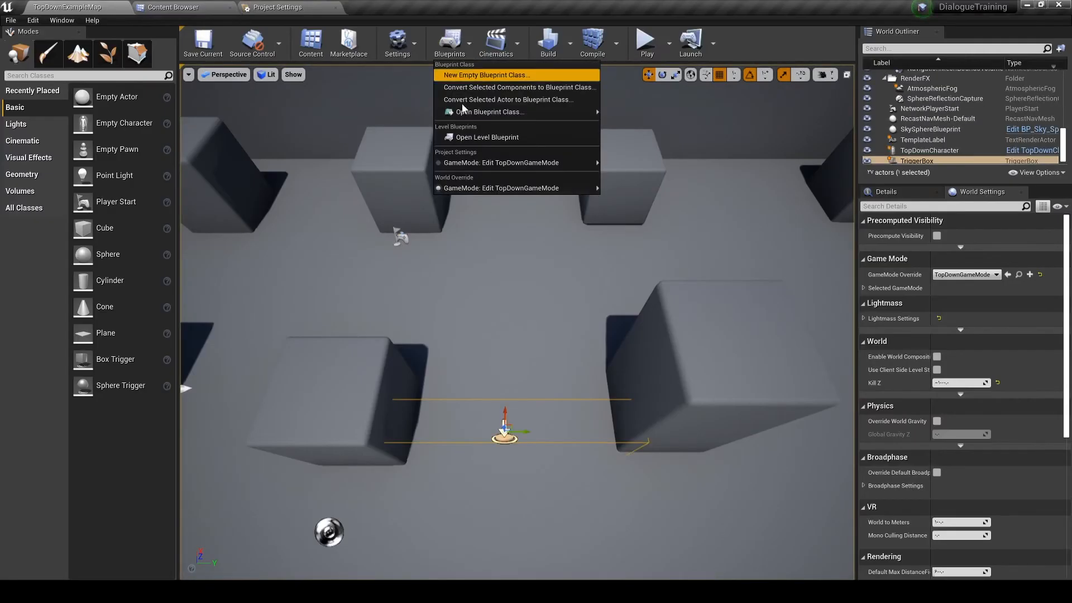
click(480, 143)
- Add a Create Widget node after Spawn Sound Attached, align it and set its class to WB_Dialogue
scroll(586, 287, down, 4)
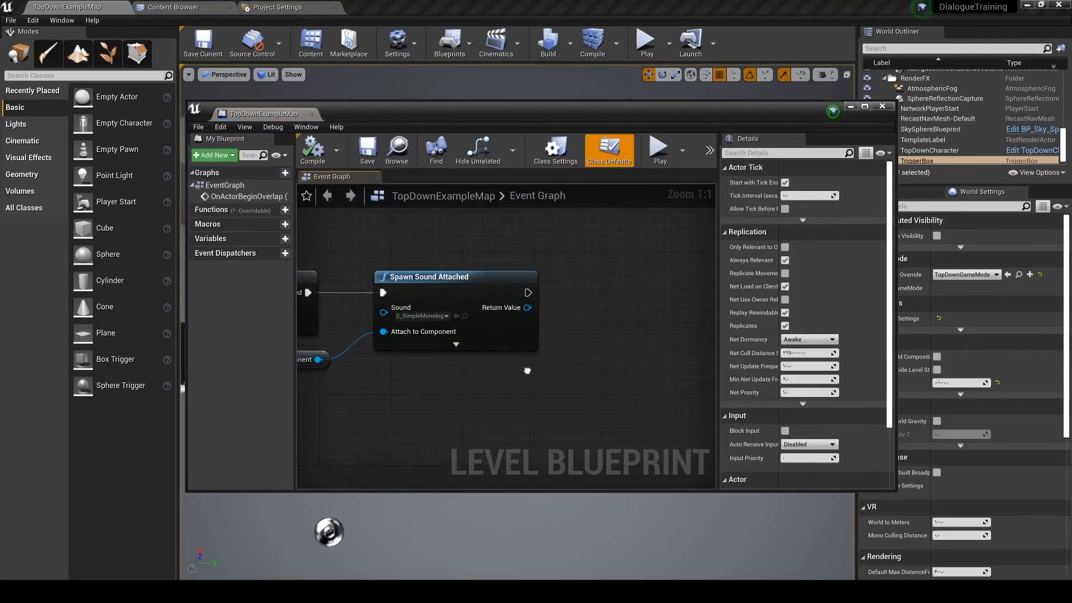
scroll(432, 333, up, 2)
drag(423, 298, 558, 315)
text(d)
key(BackSpace)
text(cr)
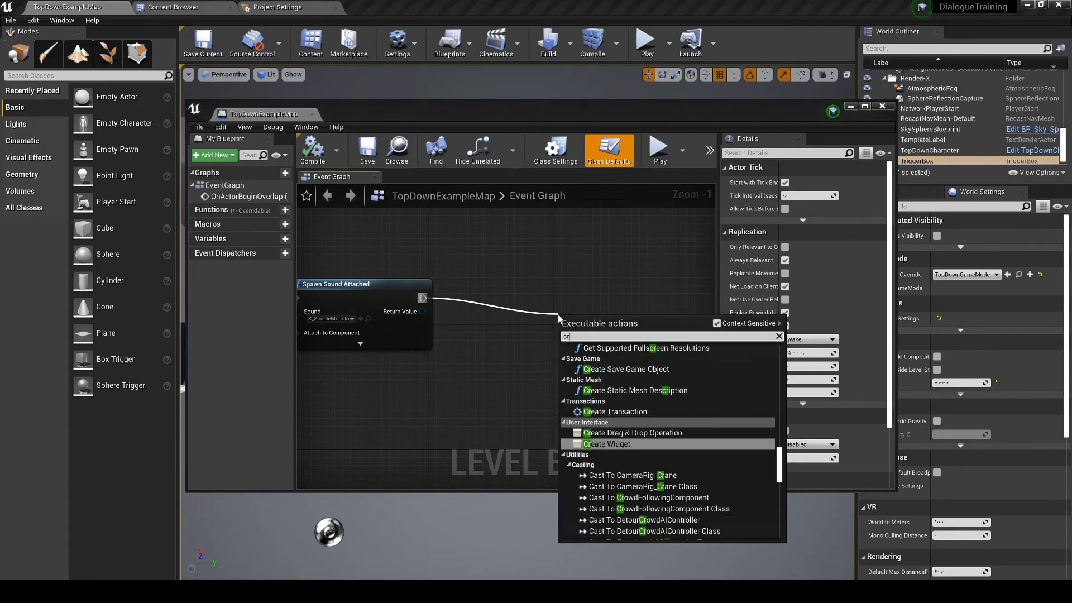
text(eate widg)
key(Return)
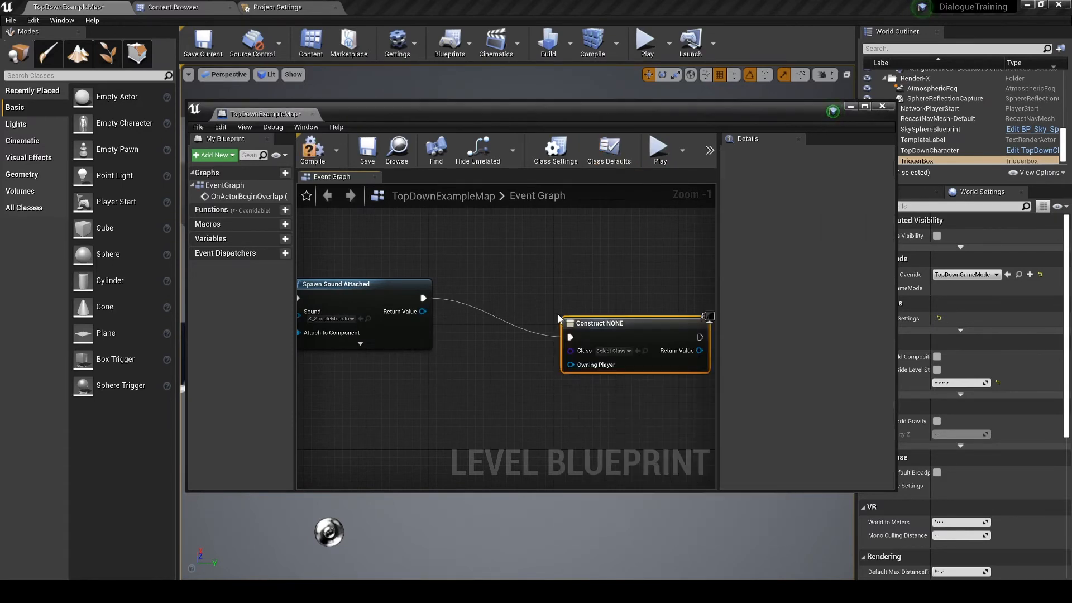
drag(634, 292, 632, 277)
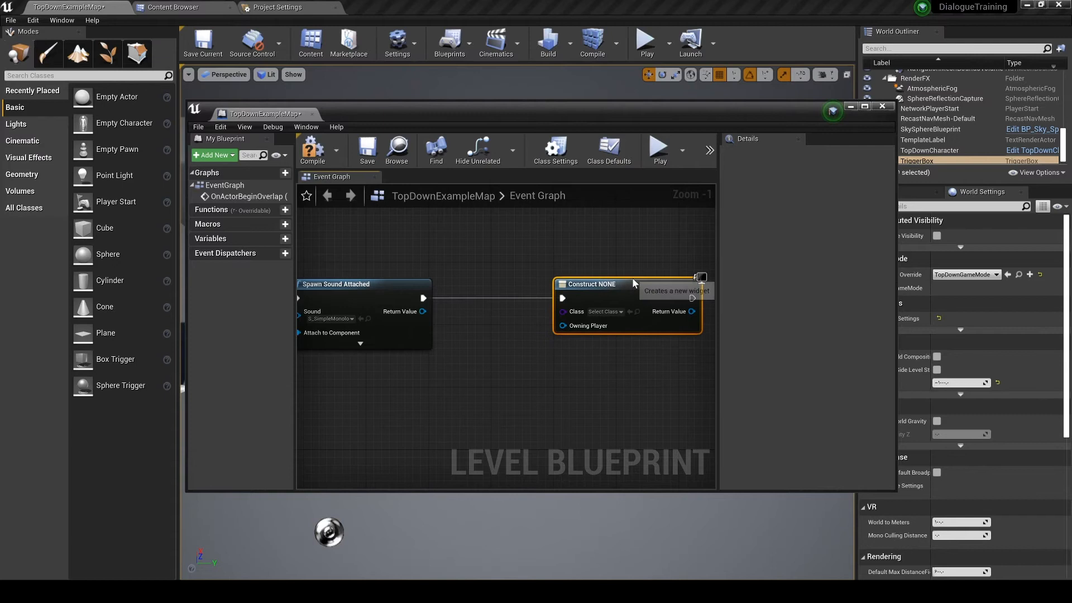
click(610, 313)
click(625, 360)
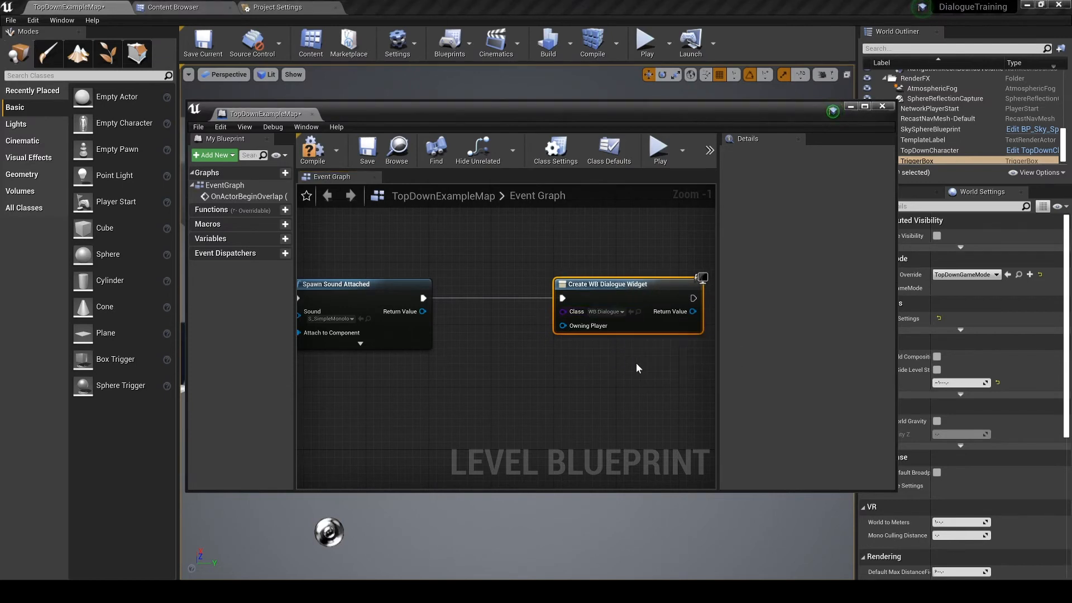
- Feed the Create Widget node's Owning Player from a new Get Player Controller node placed directly beneath it
right_drag(636, 367, 430, 367)
drag(381, 325, 384, 352)
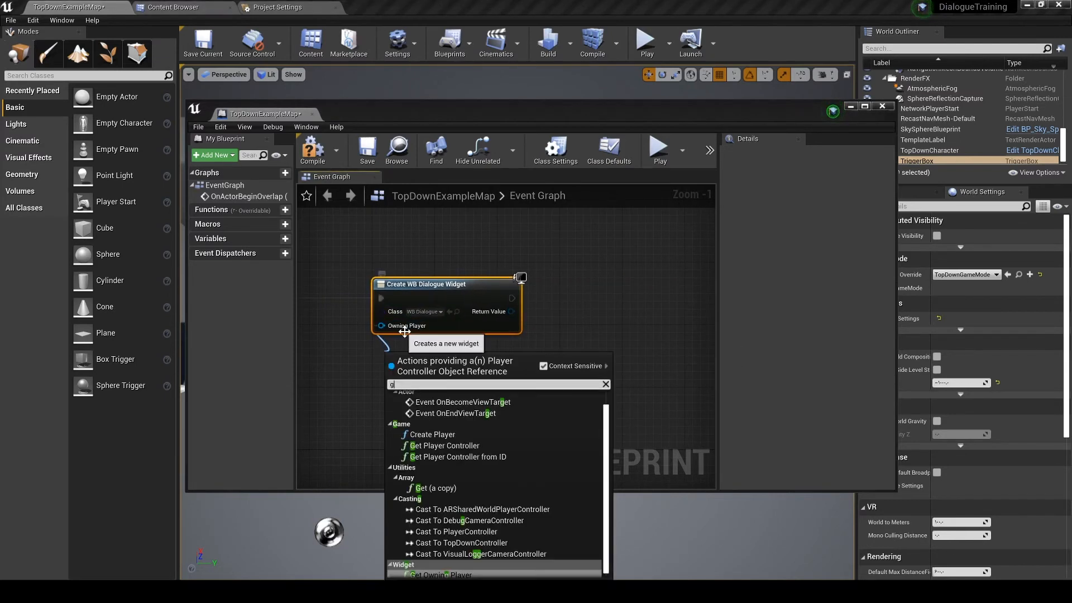
text(get player co)
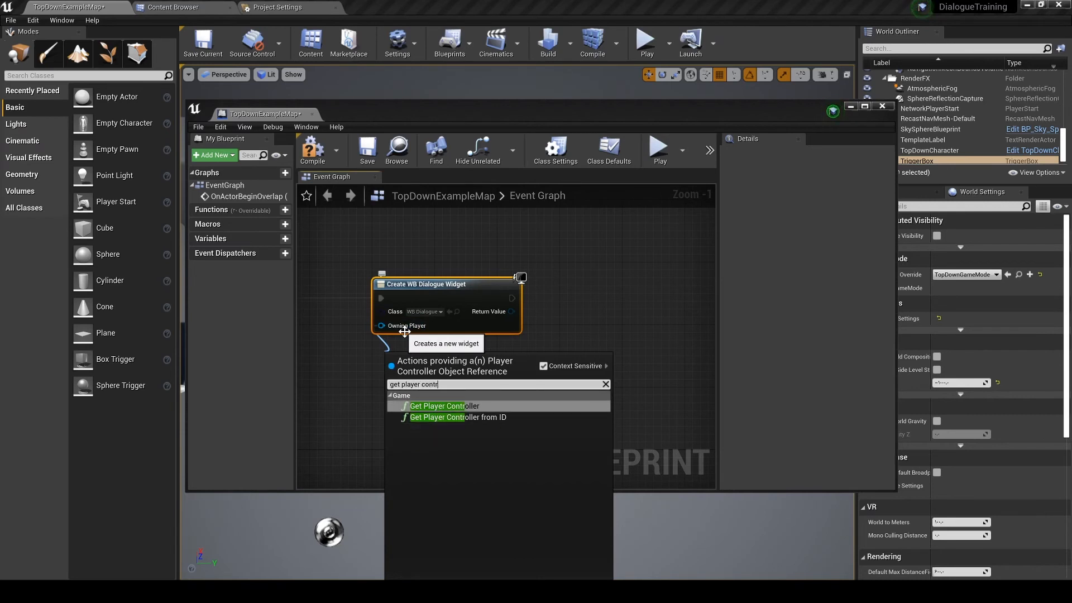
text(ntr)
key(Return)
drag(391, 355, 422, 340)
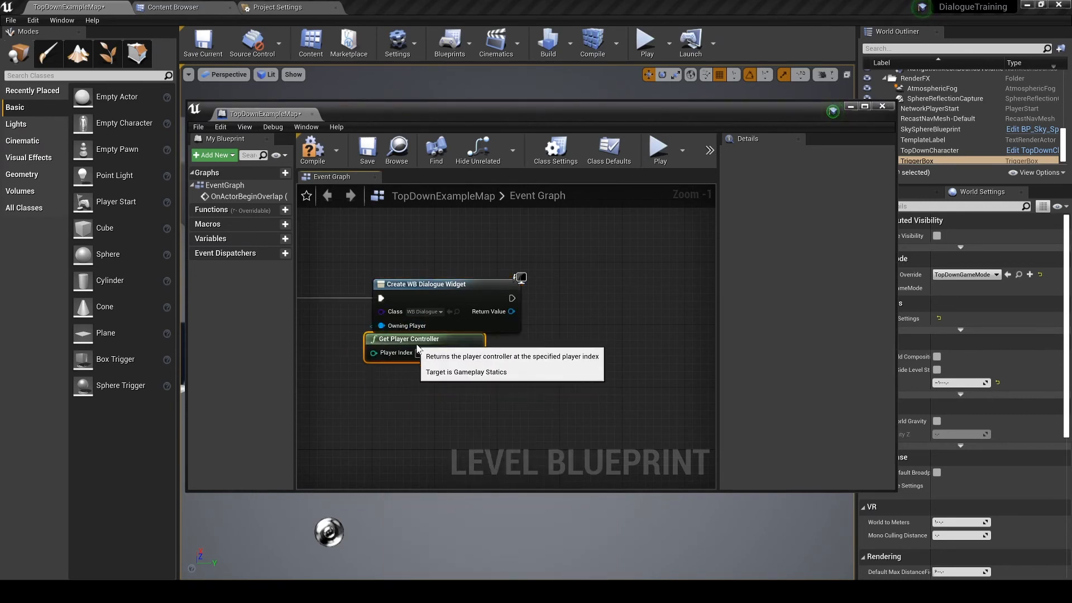
- Add an Add to Viewport node from the created widget's Return Value and align it beside the Create Widget node
drag(511, 311, 549, 305)
text(add)
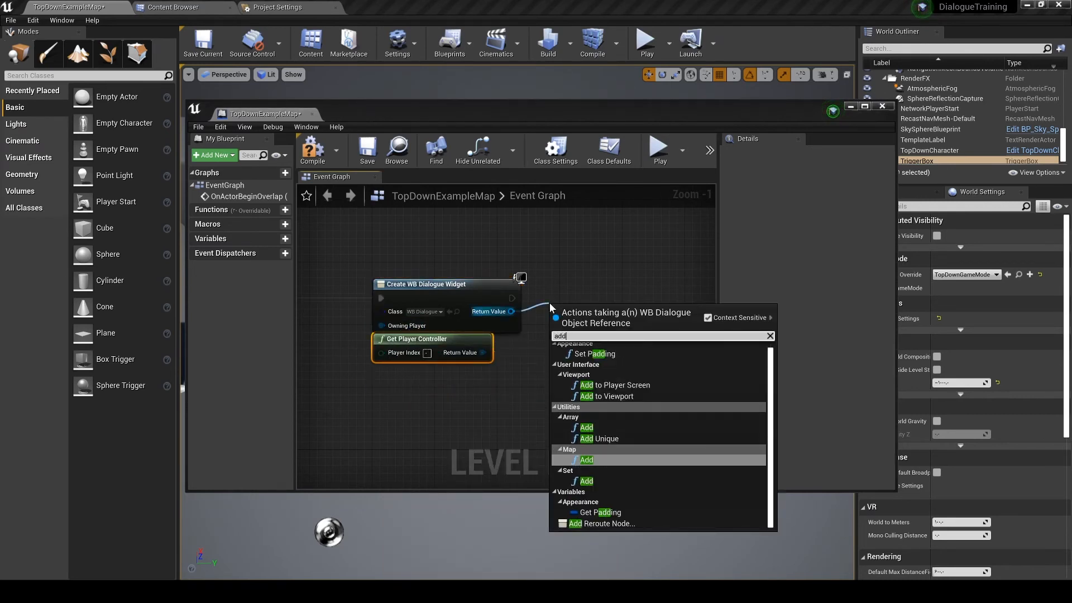
text( to vie)
key(Return)
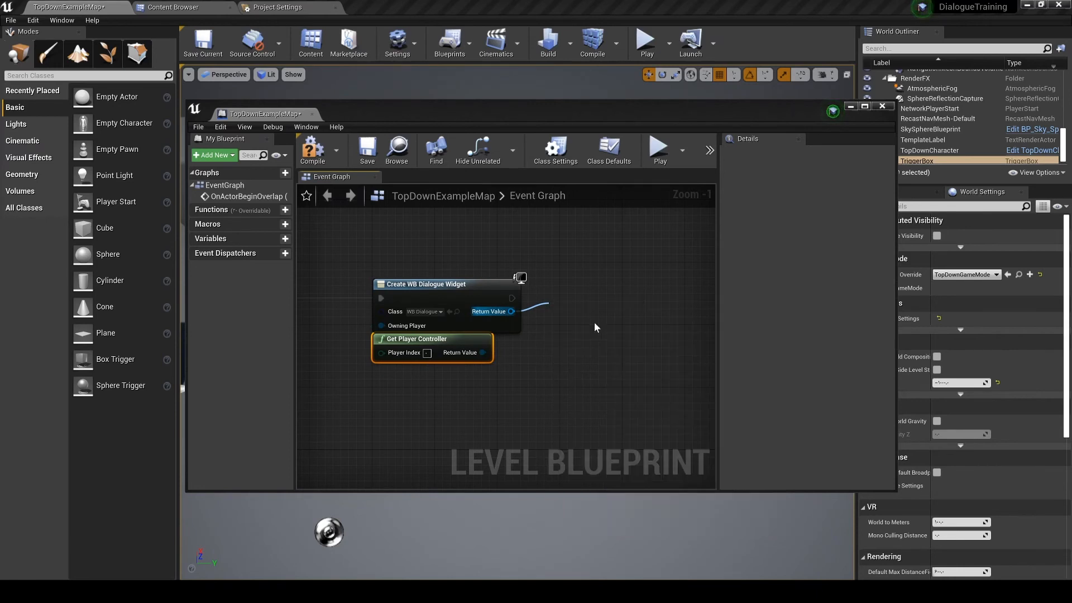
drag(595, 326, 599, 288)
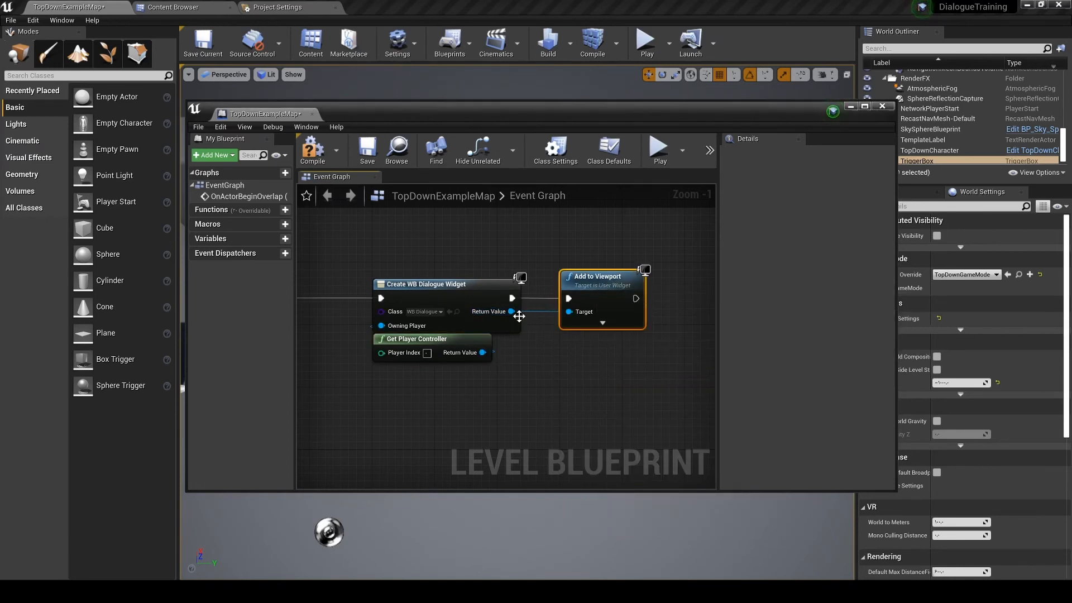
- Route the widget's Return Value through a reroute node into a new Update Dialogue Box call executed after Add to Viewport
right_drag(613, 370, 530, 373)
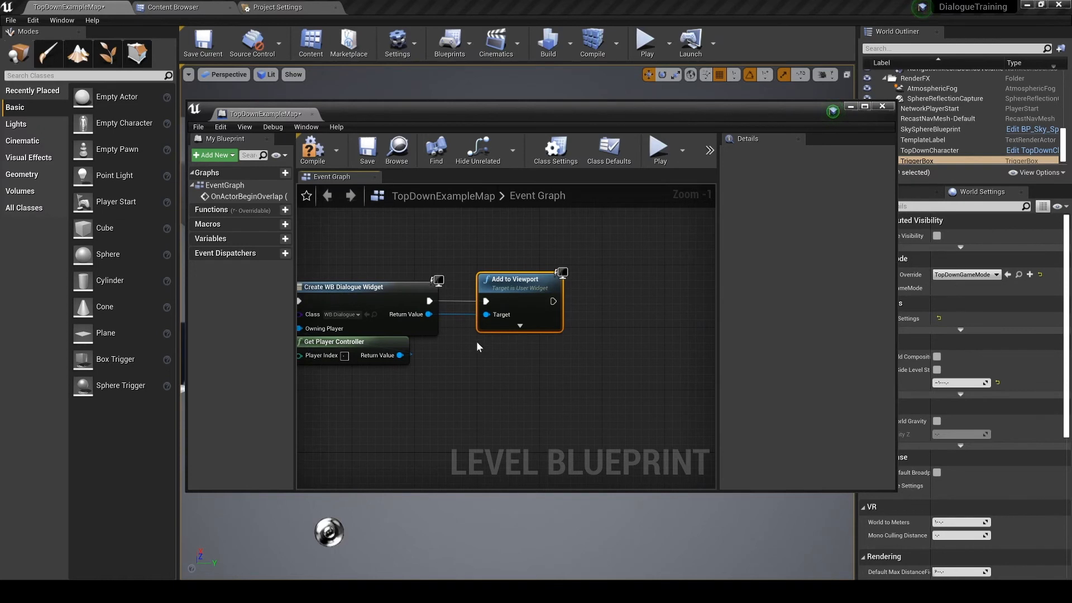
scroll(478, 346, down, 1)
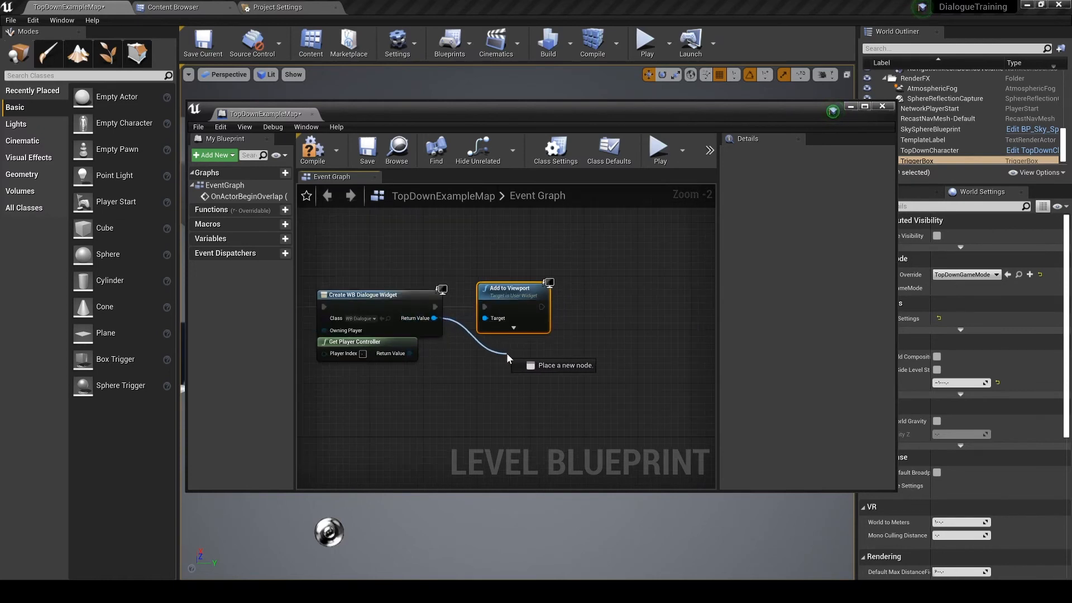
drag(507, 353, 606, 308)
scroll(557, 340, down, 5)
click(559, 334)
text(u)
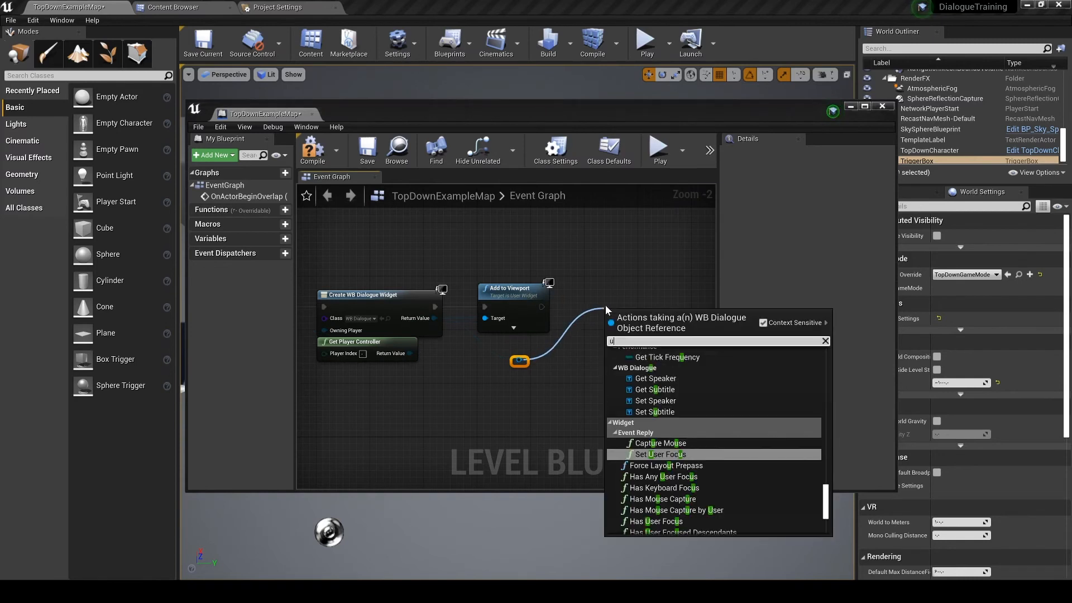
text(pdate)
key(Return)
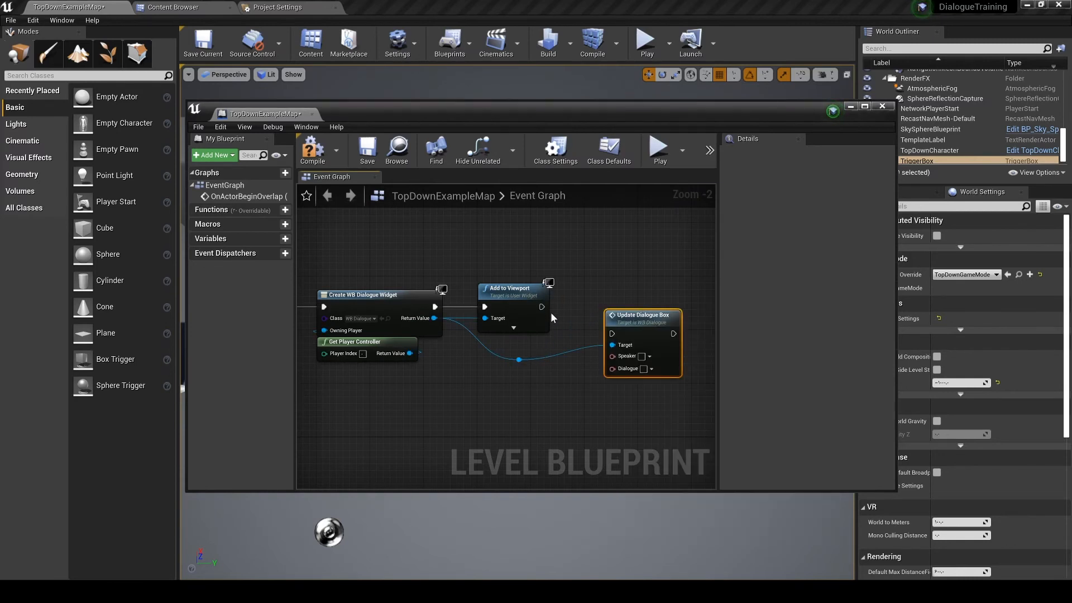
drag(566, 321, 618, 337)
drag(639, 331, 626, 311)
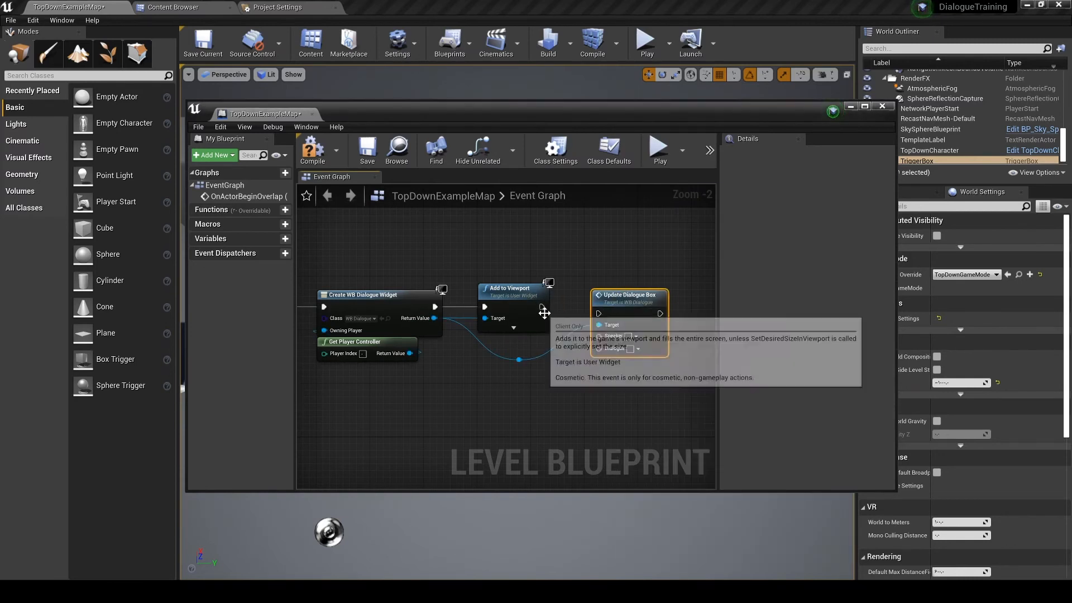
drag(542, 307, 615, 320)
- Dock the level blueprint in the main editor window and set Update Dialogue Box's Speaker to "Mannequin", taken from the SK_Mannequin asset name
drag(524, 101, 390, 5)
click(178, 7)
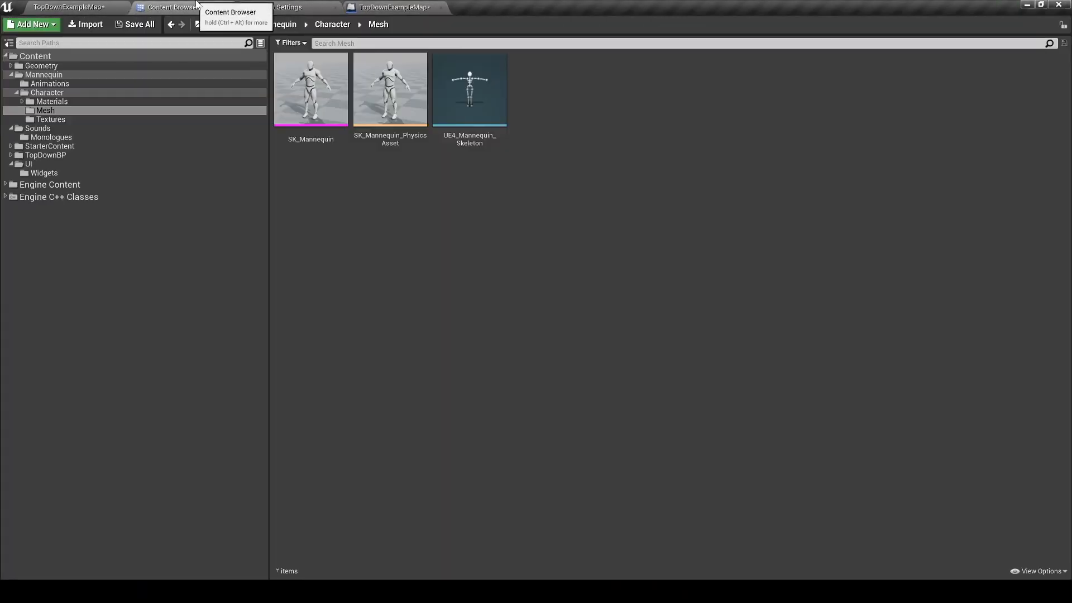
click(294, 138)
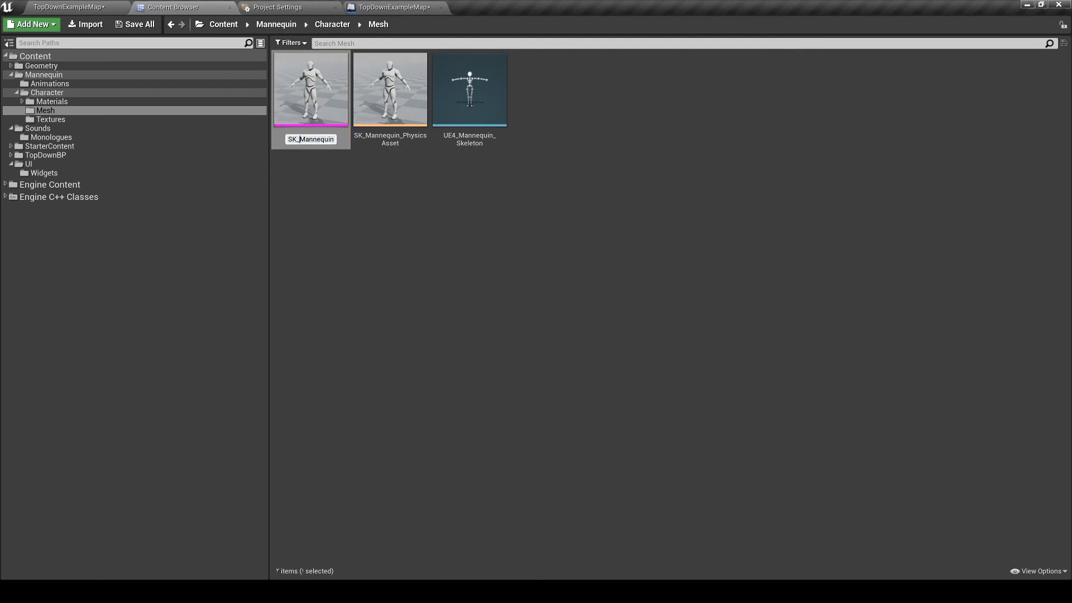
click(385, 6)
click(484, 256)
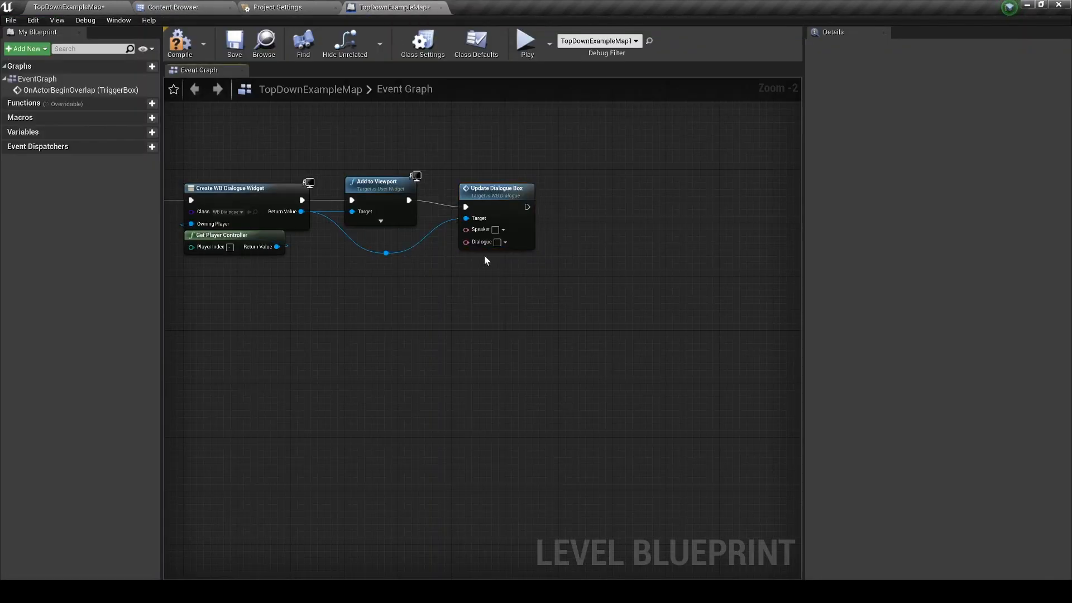
click(503, 229)
click(507, 276)
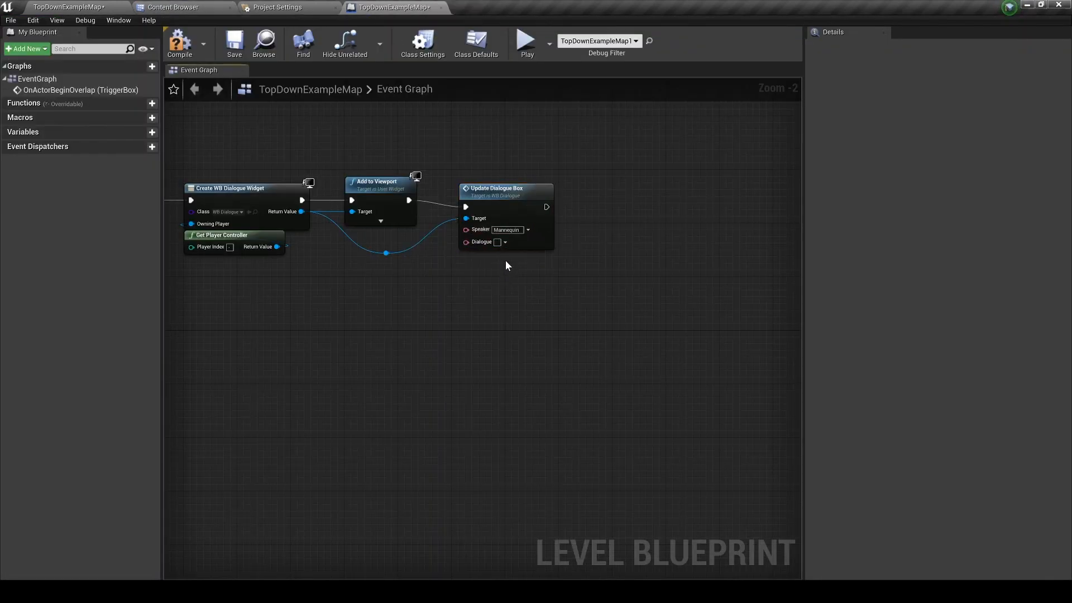
- Open the S_SimpleMonologue sound used by Spawn Sound Attached and copy its subtitle text
scroll(505, 258, up, 2)
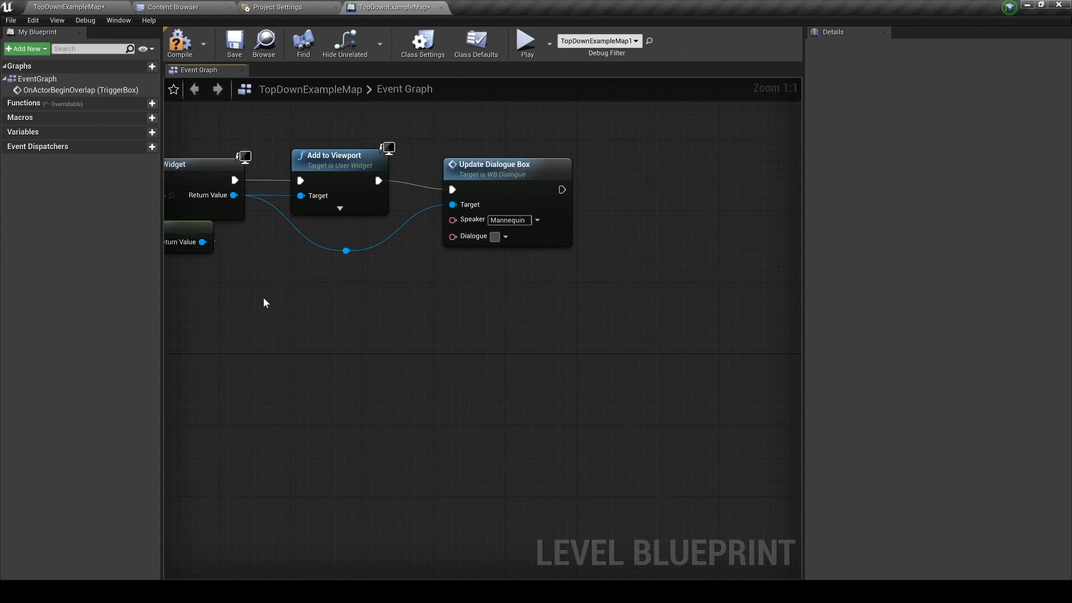
right_drag(263, 301, 617, 347)
right_drag(336, 331, 401, 341)
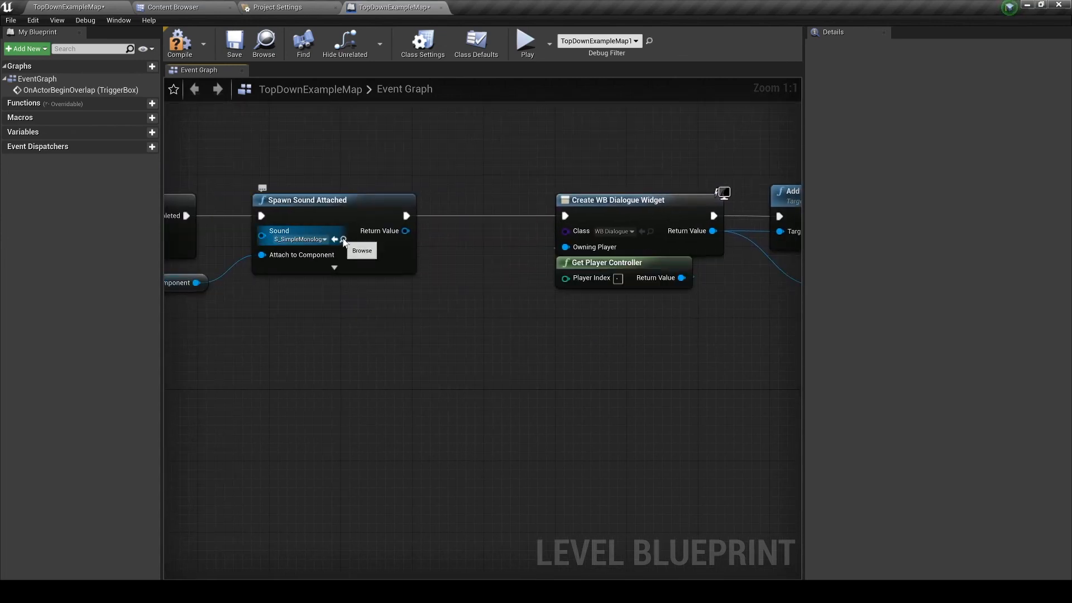
click(314, 241)
double_click(320, 117)
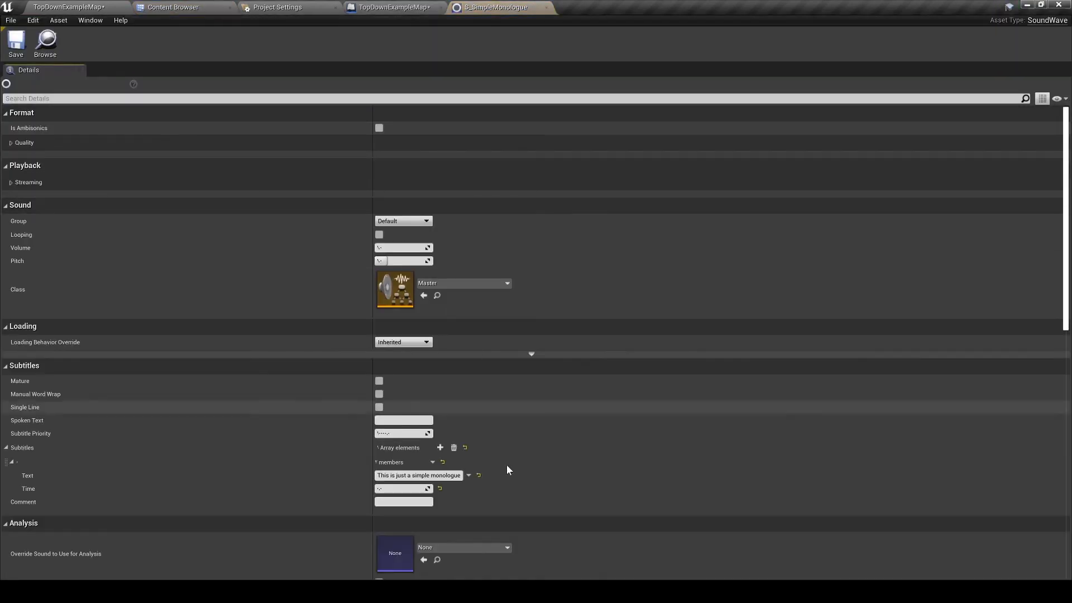
scroll(449, 507, down, 3)
click(412, 369)
key(ctrl+c)
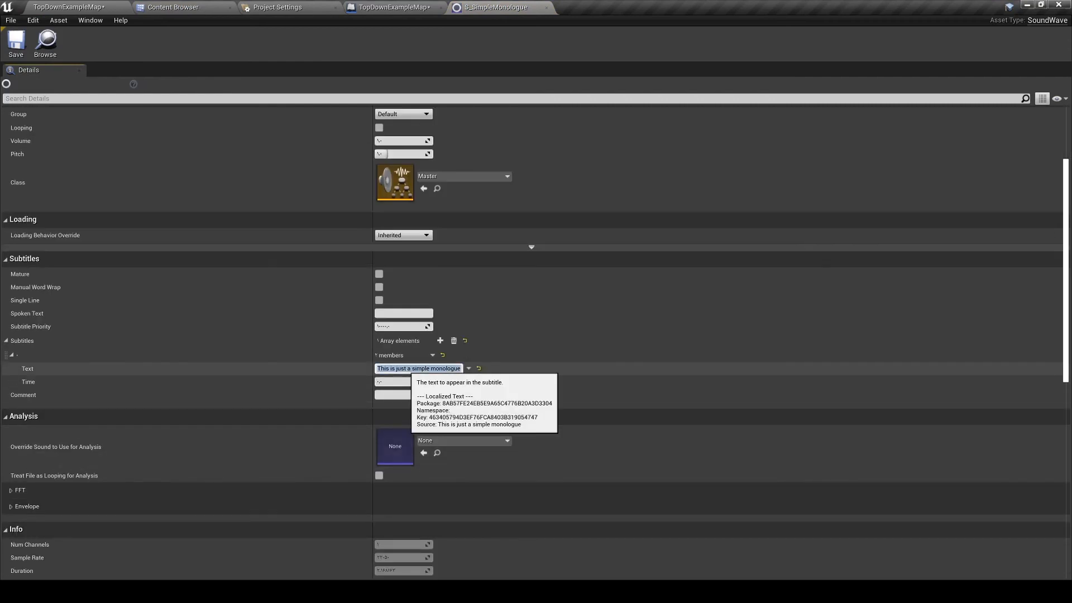
- Paste "This is just a simple monologue" as the Dialogue value of Update Dialogue Box and save the level blueprint
click(392, 7)
right_drag(782, 333, 531, 345)
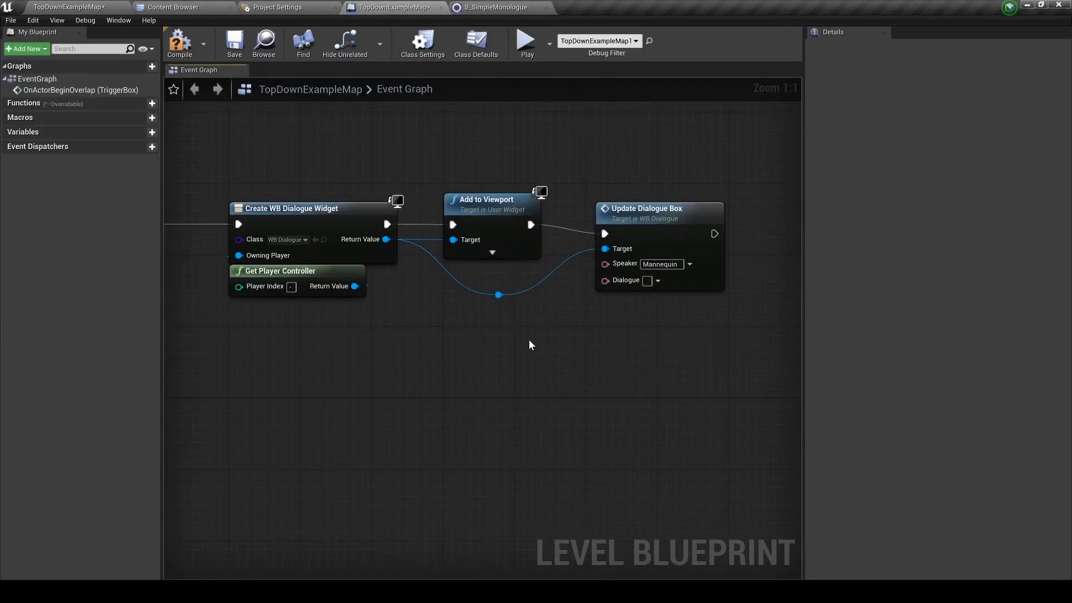
click(648, 281)
key(ctrl+v)
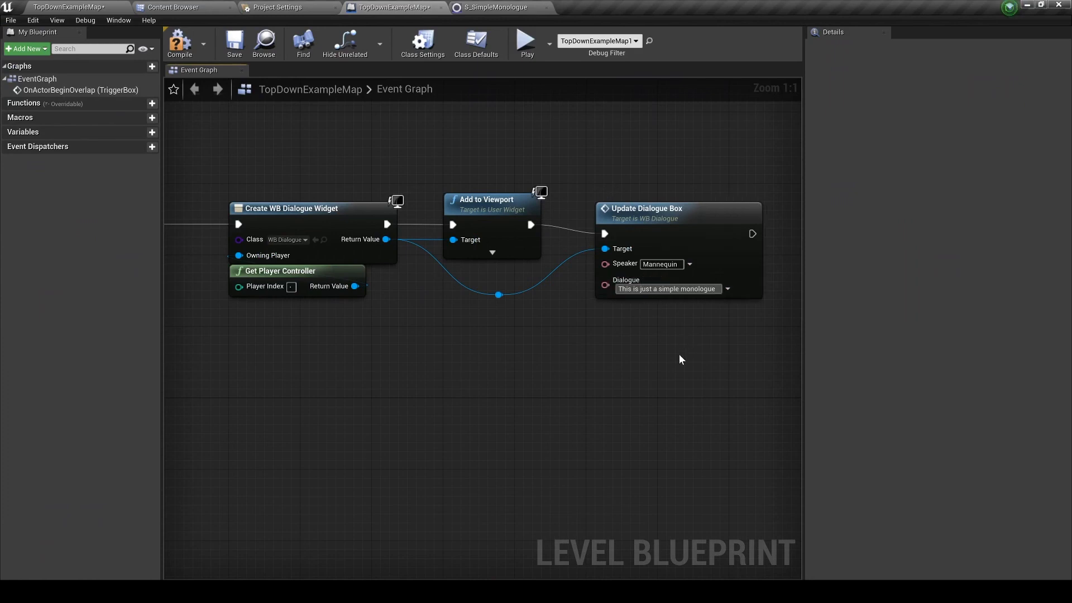
click(234, 42)
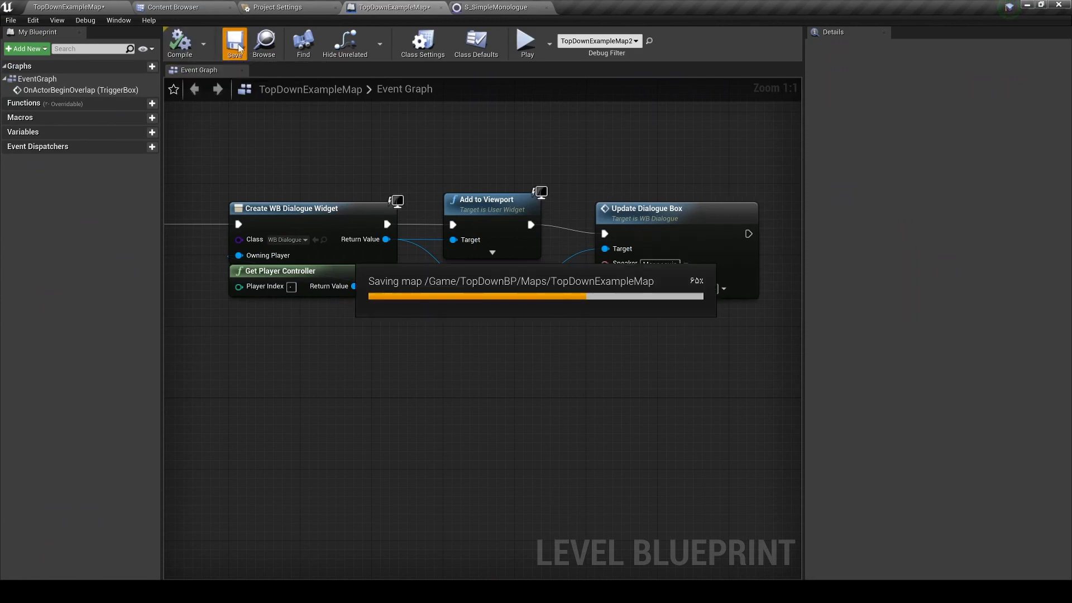
- Play the level to test the dialogue widget at the trigger box, and stop the session
click(92, 6)
click(647, 42)
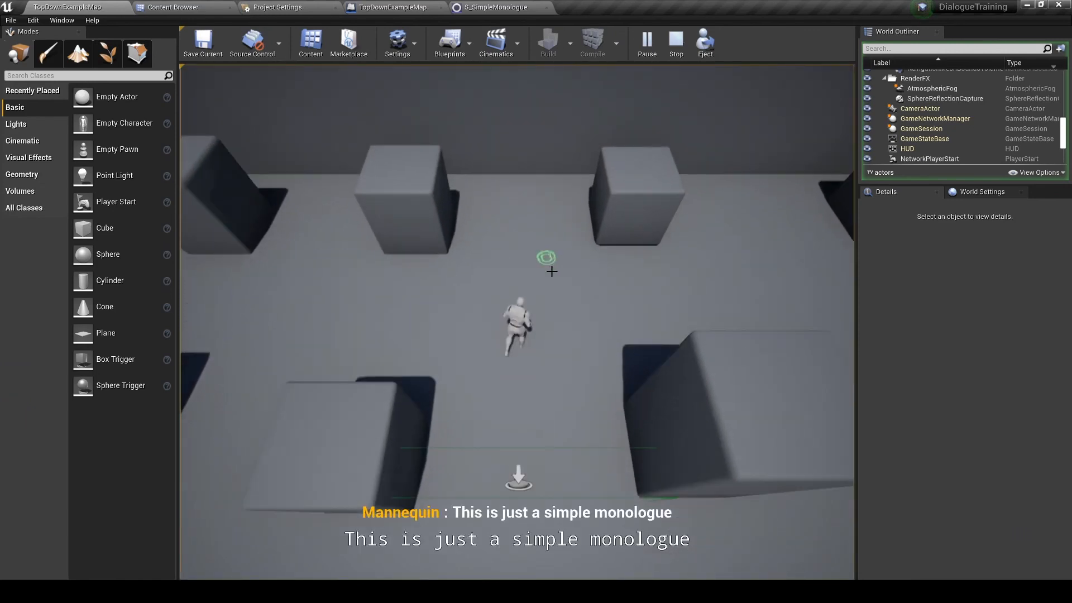
click(676, 40)
- Turn off the engine's built-in subtitles in the project settings and play the level again to test the dialogue widget
click(271, 8)
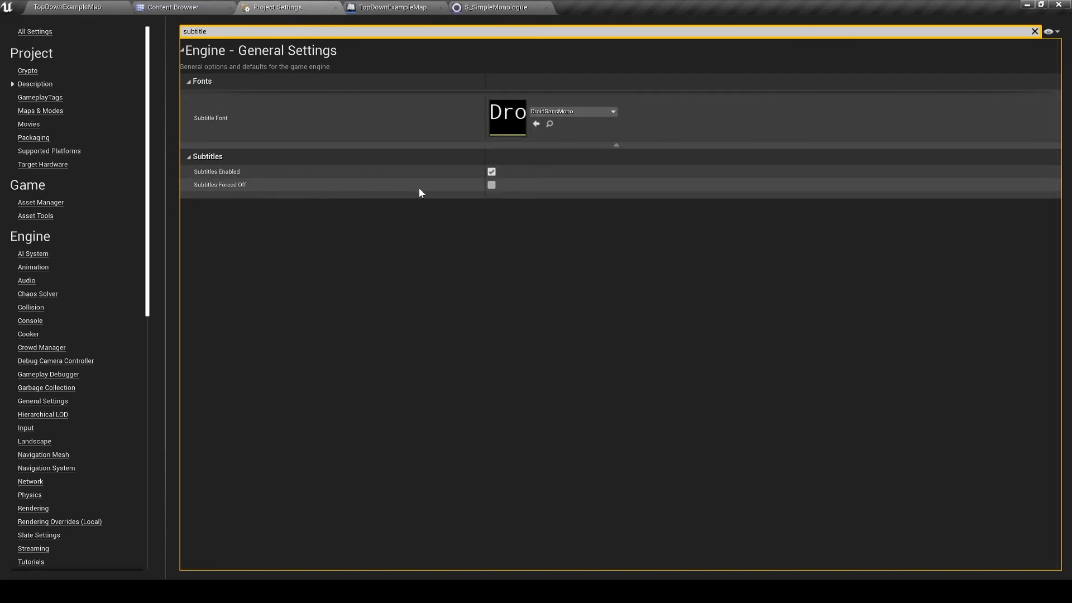
click(62, 8)
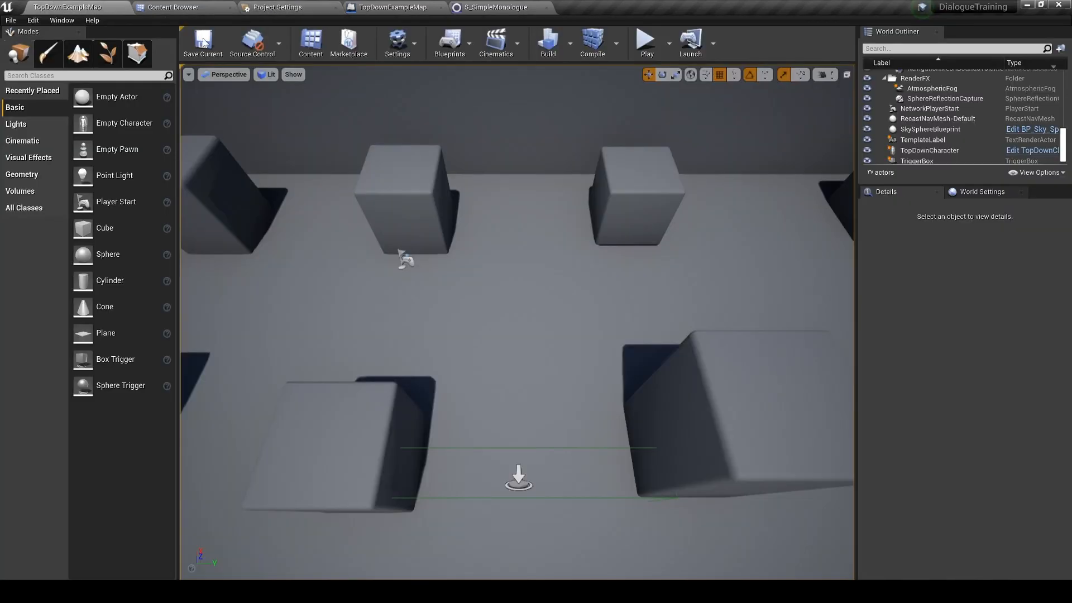
click(648, 45)
mouse_move(610, 192)
mouse_down()
mouse_move(608, 201)
mouse_move(603, 165)
mouse_move(531, 214)
mouse_up()
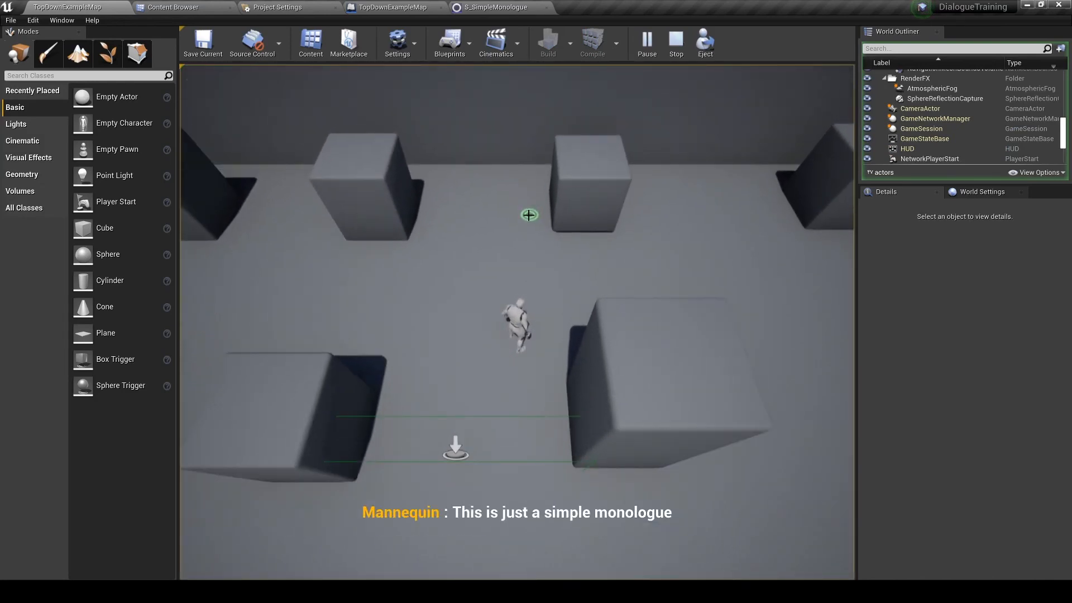